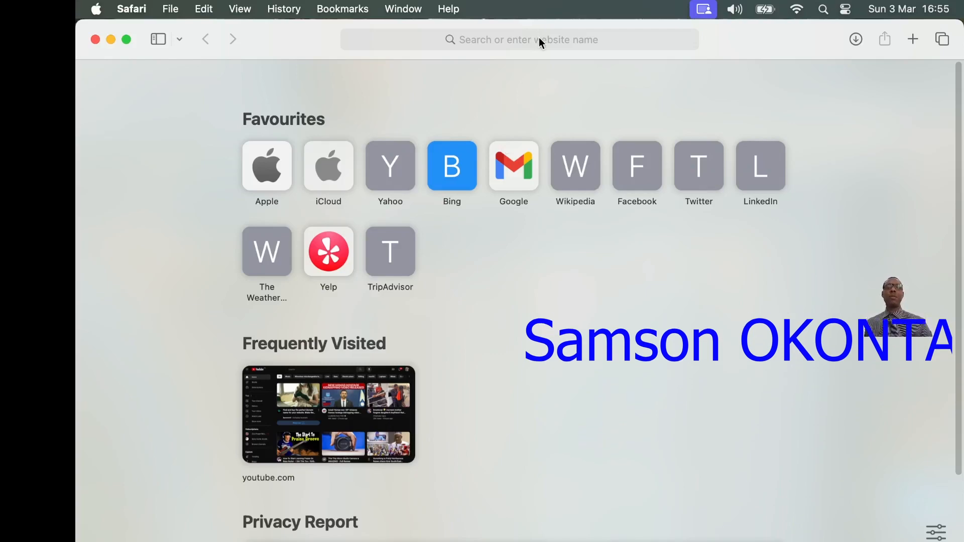
- Search the web for "springtoolsuite4 download for mac" and open the Spring Tools 4 page on spring.io
left_click(539, 37)
type("springtoolsuite4")
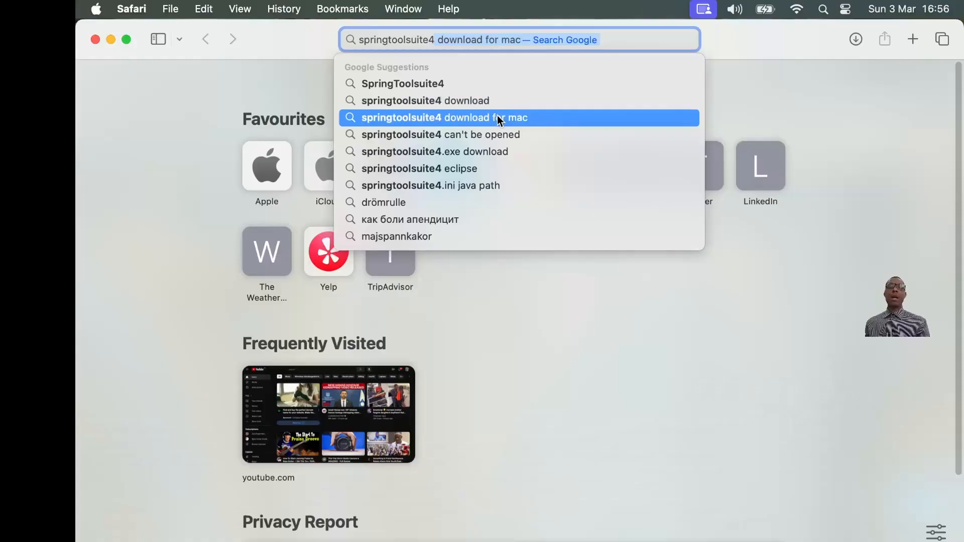
left_click(497, 117)
left_click(202, 427)
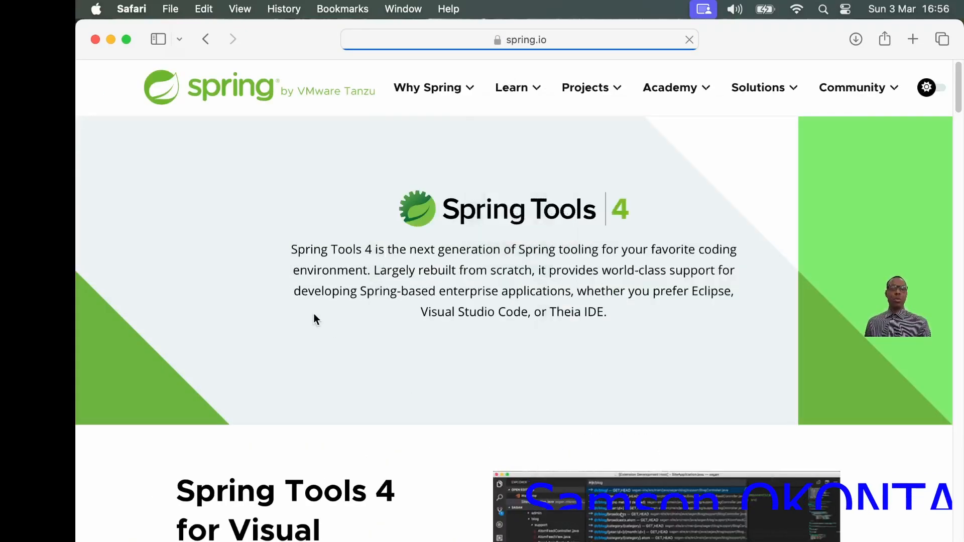
- Download the 4.21.1 macOS x86_64 build of Spring Tools 4 for Eclipse
scroll(379, 345, "down", 2)
scroll(650, 221, "down", 12)
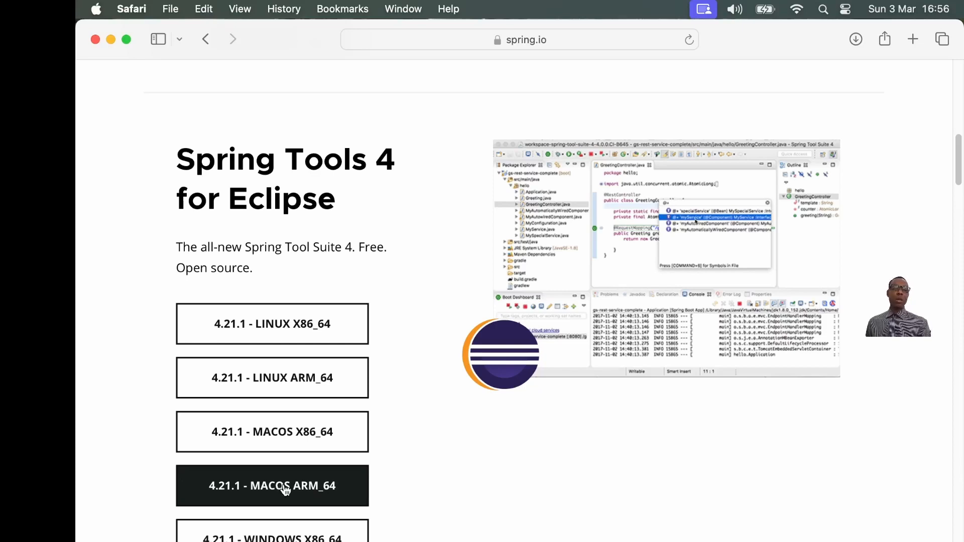
left_click(291, 433)
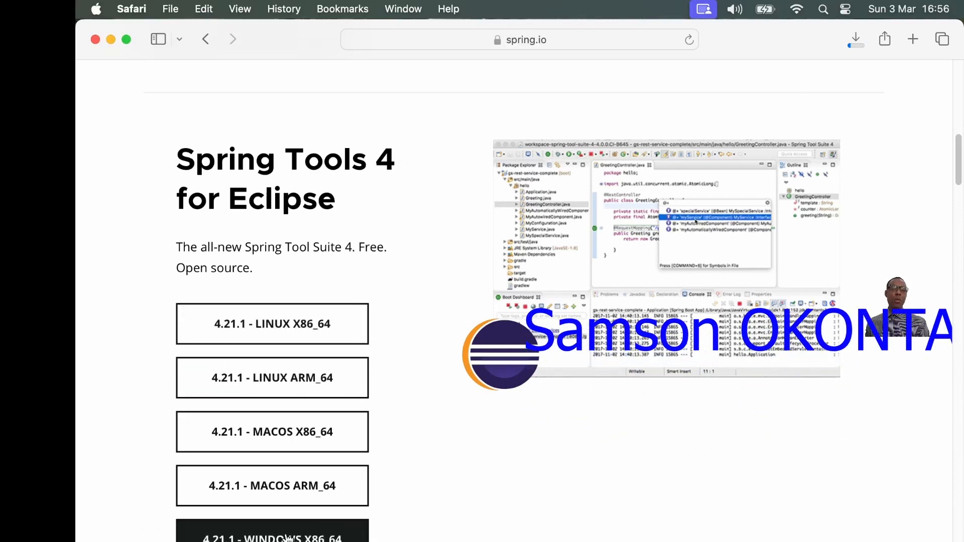
- Locate the downloaded spring-tool-suite-4 disk image in Finder and open it
left_click(855, 39)
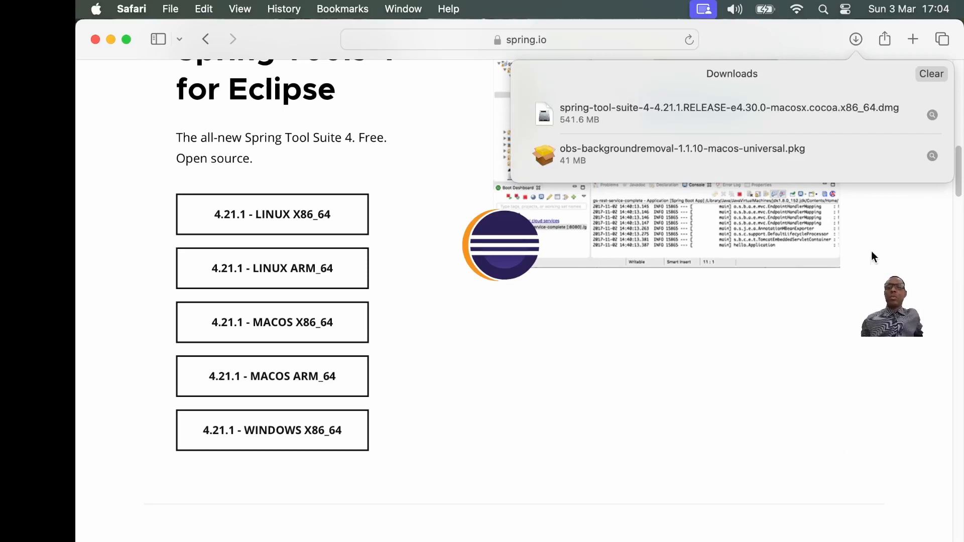
right_click(933, 116)
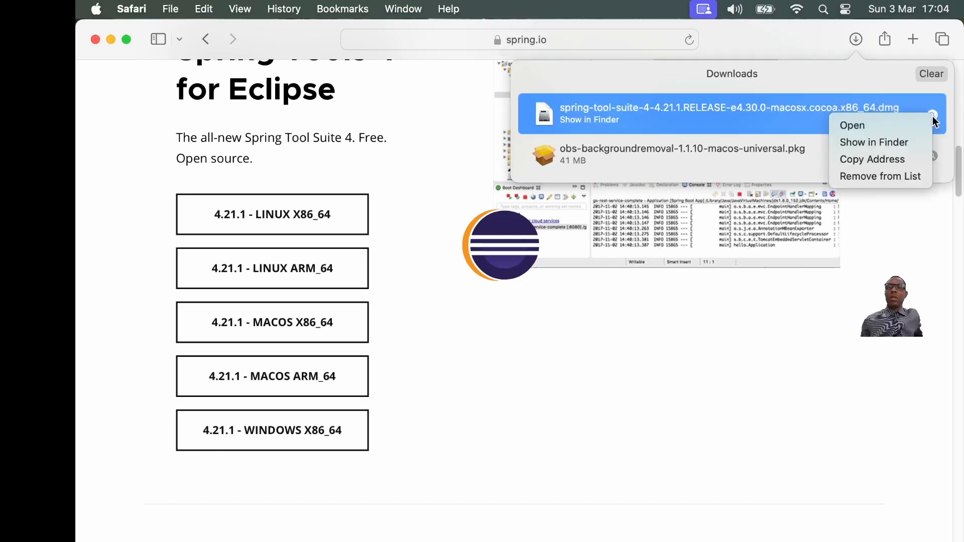
left_click(900, 141)
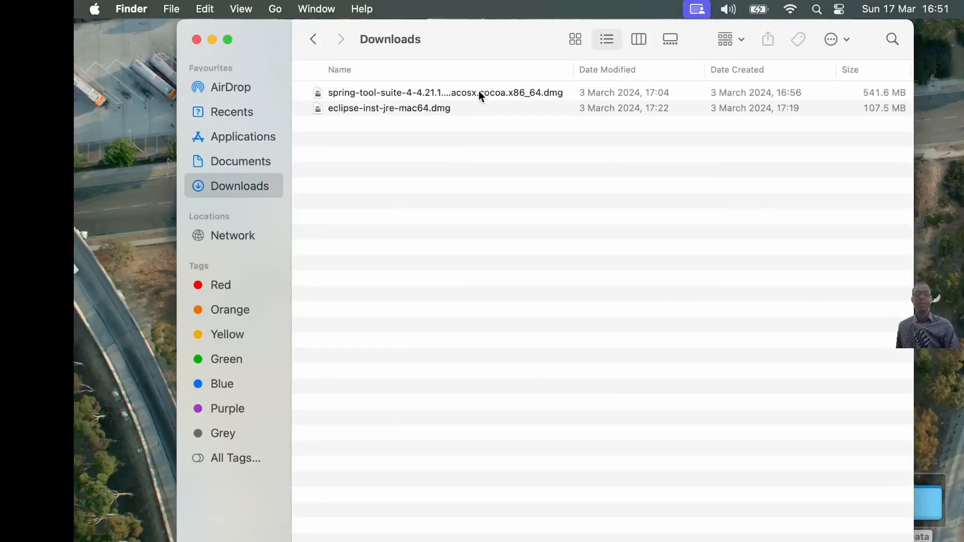
left_click(478, 92)
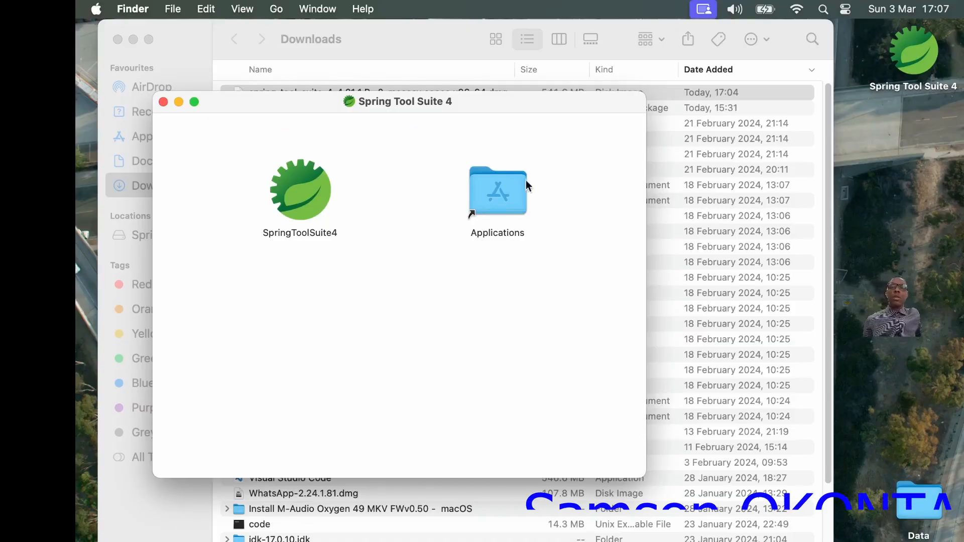
- Install SpringToolSuite4 by copying it from the disk image into Applications, and close the Applications and installer windows
left_click_drag(303, 196, 495, 199)
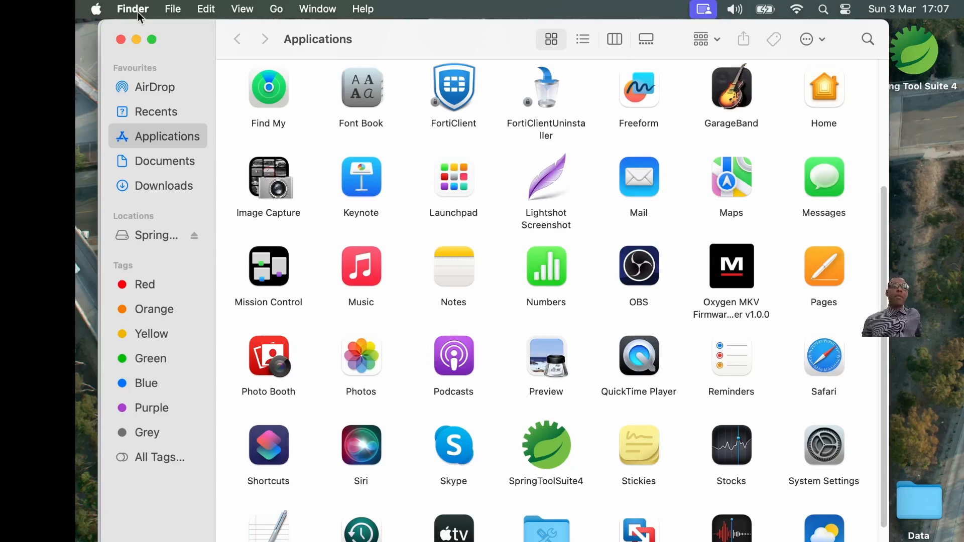
left_click(122, 39)
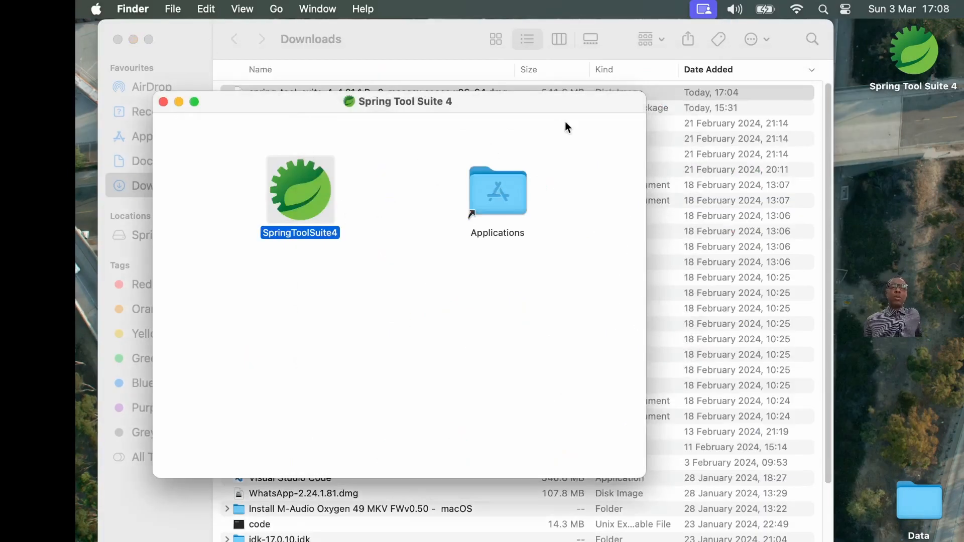
left_click(163, 102, "alt")
- Check the Applications folder for the SpringToolSuite4 app and close the folder
left_click(277, 10)
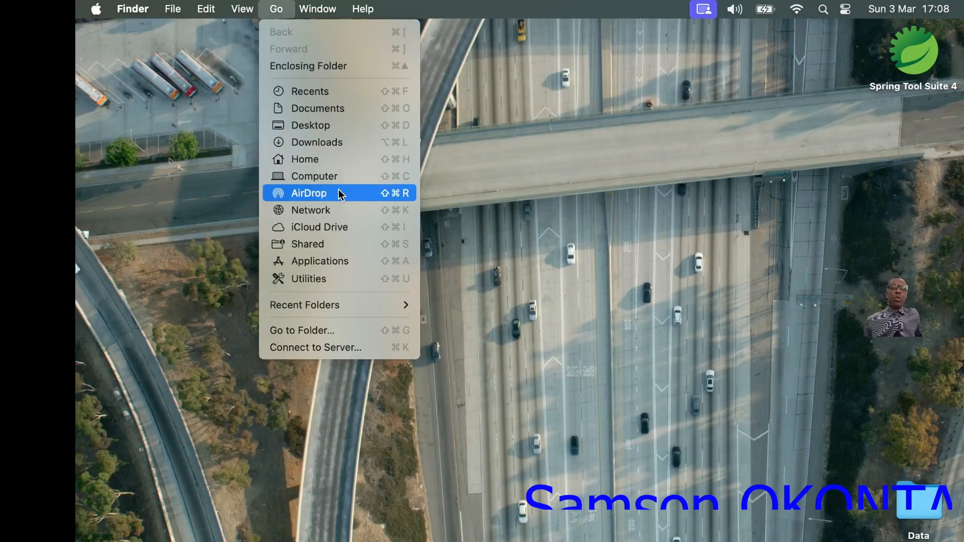
left_click(338, 257)
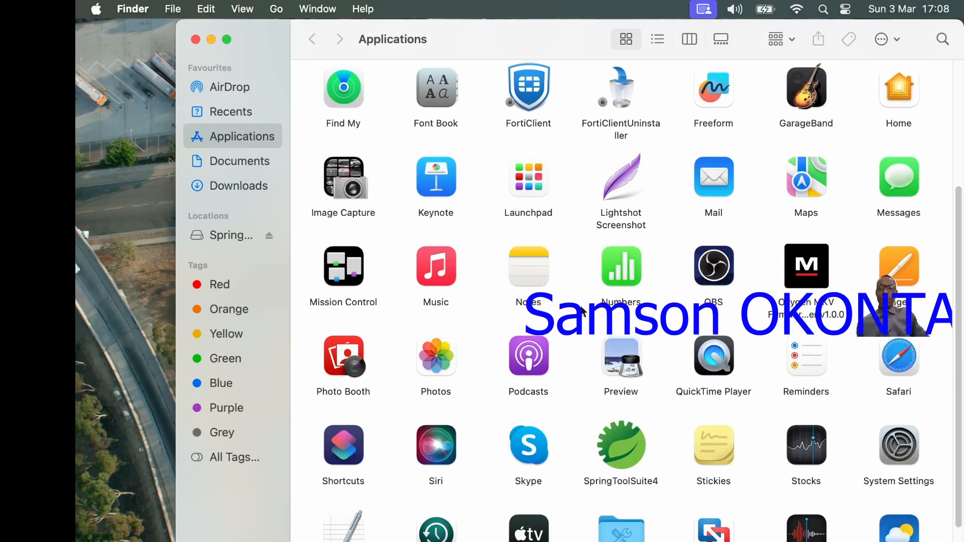
left_click(632, 463)
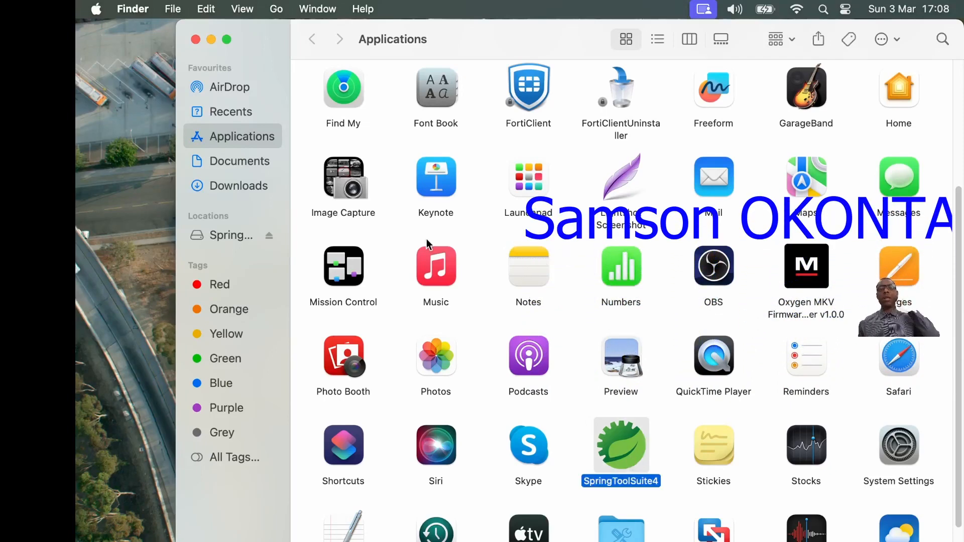
left_click(195, 40)
- Add SpringToolSuite4 from Launchpad to the Dock, beside Finder
left_click(330, 519)
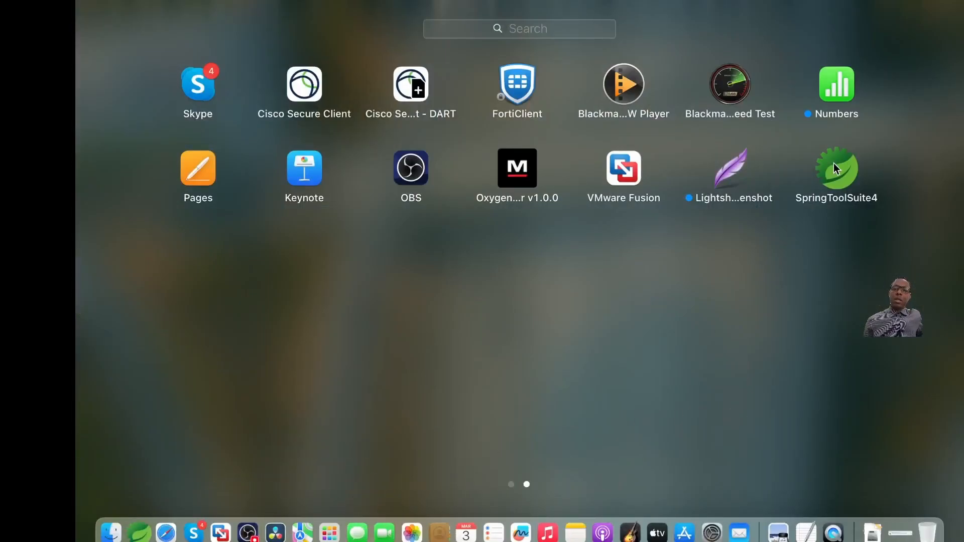
left_click_drag(834, 163, 462, 522)
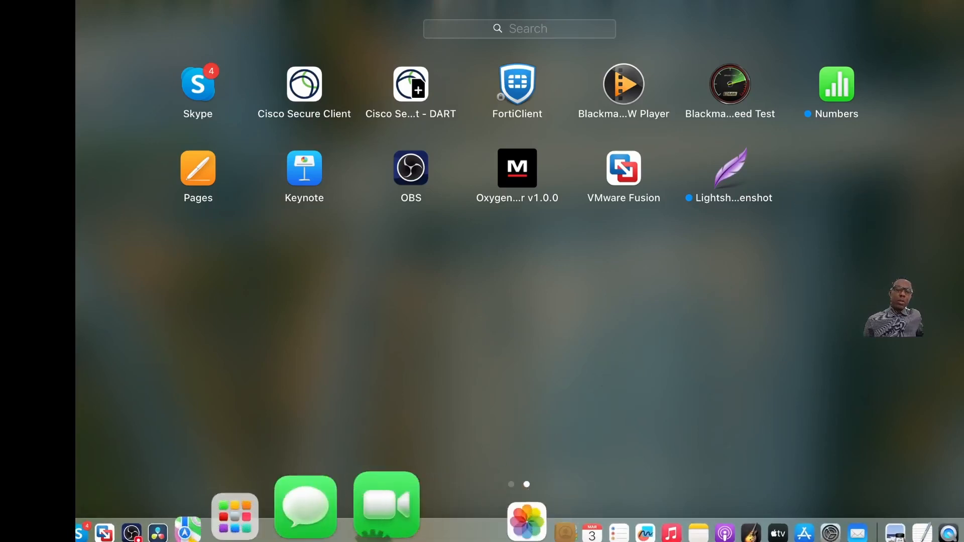
left_click_drag(372, 541, 138, 504)
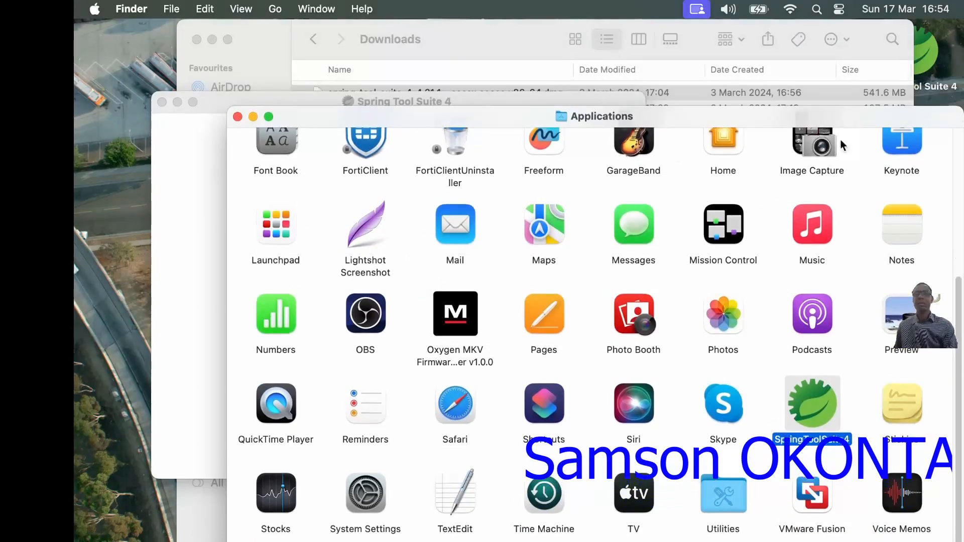
- Close the Applications, Spring Tool Suite 4 and Downloads windows to clear the desktop
left_click(237, 116)
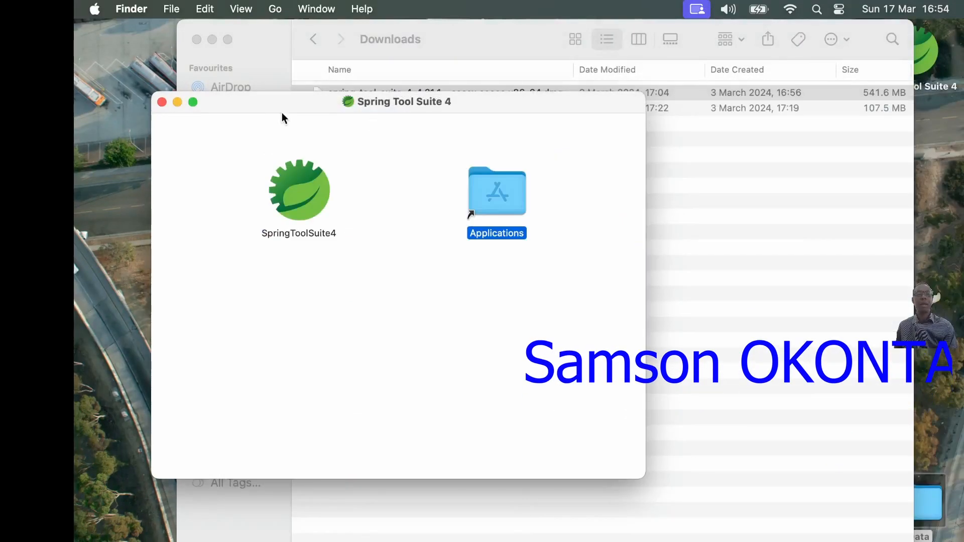
left_click(162, 102)
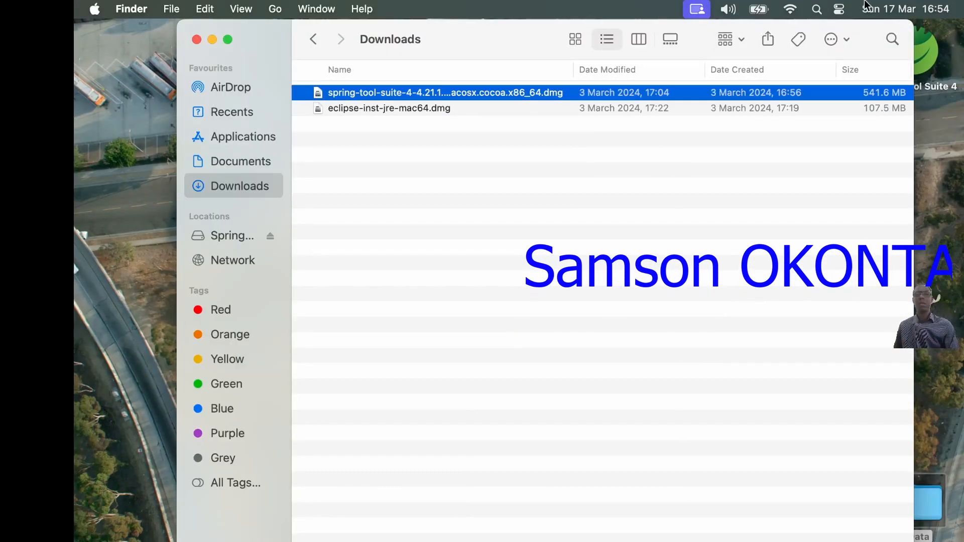
left_click(197, 39)
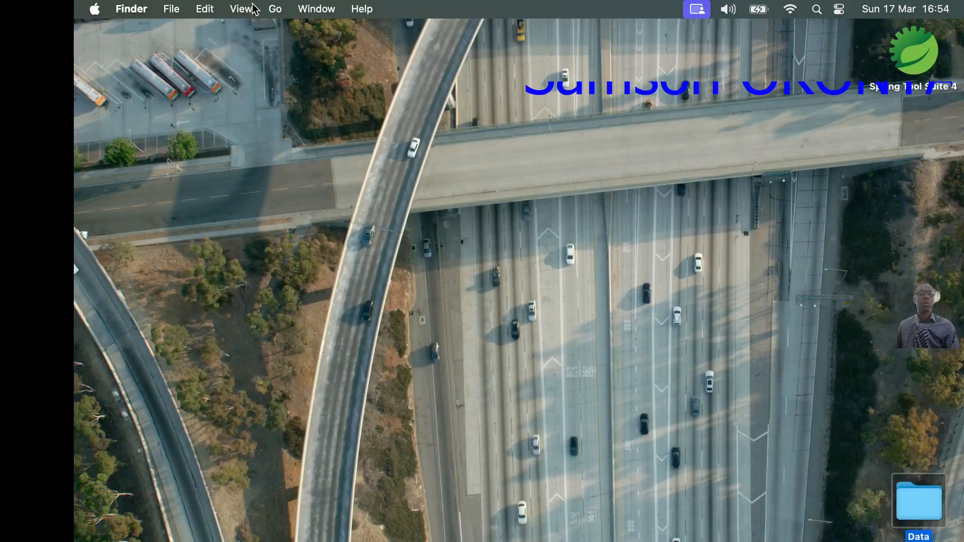
- Open the Applications folder in Finder and launch SpringToolSuite4
left_click(274, 9)
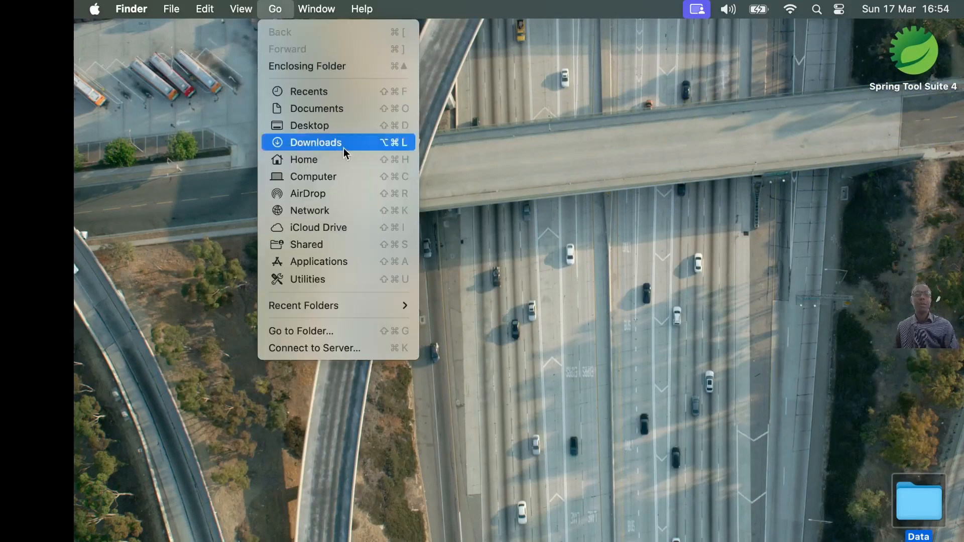
left_click(344, 259)
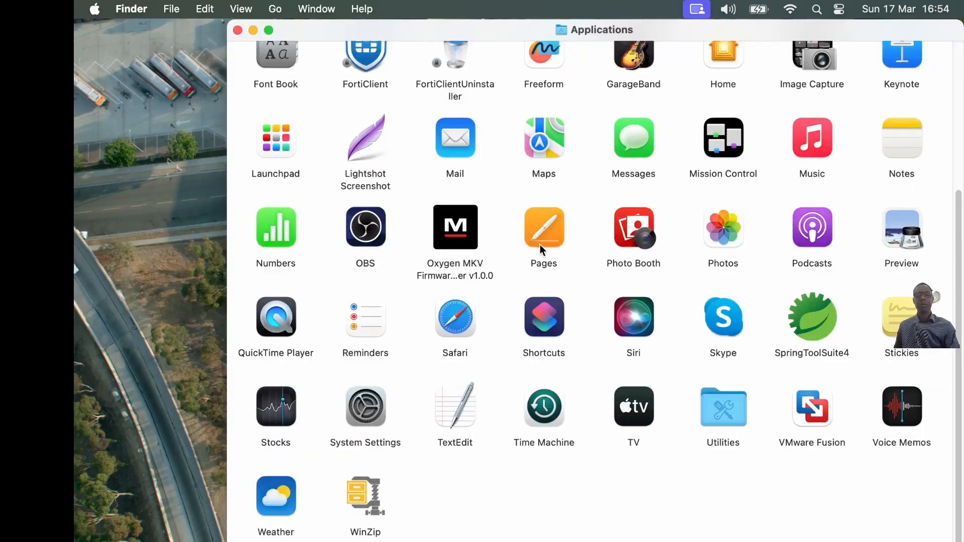
scroll(603, 241, "up", 3)
scroll(673, 241, "up", 2)
scroll(685, 241, "down", 5)
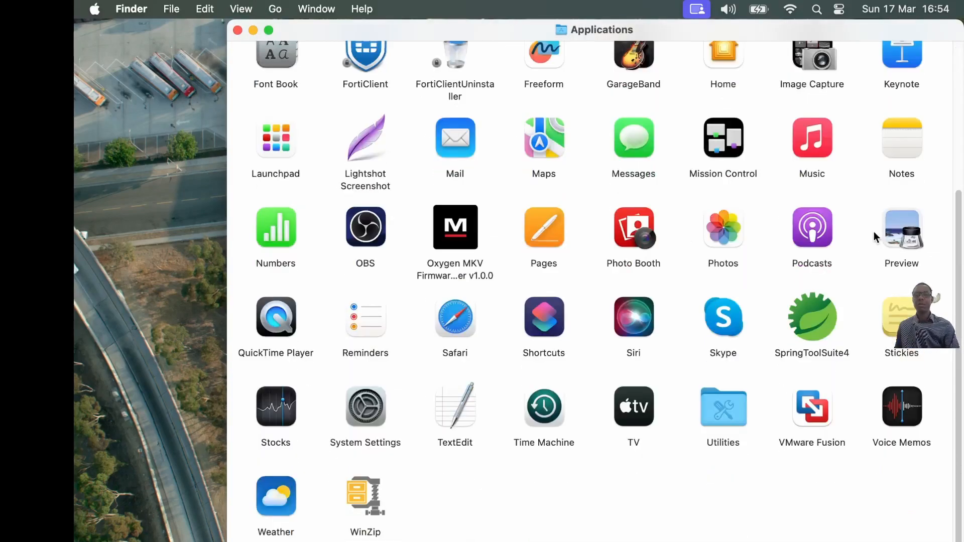
double_click(814, 333)
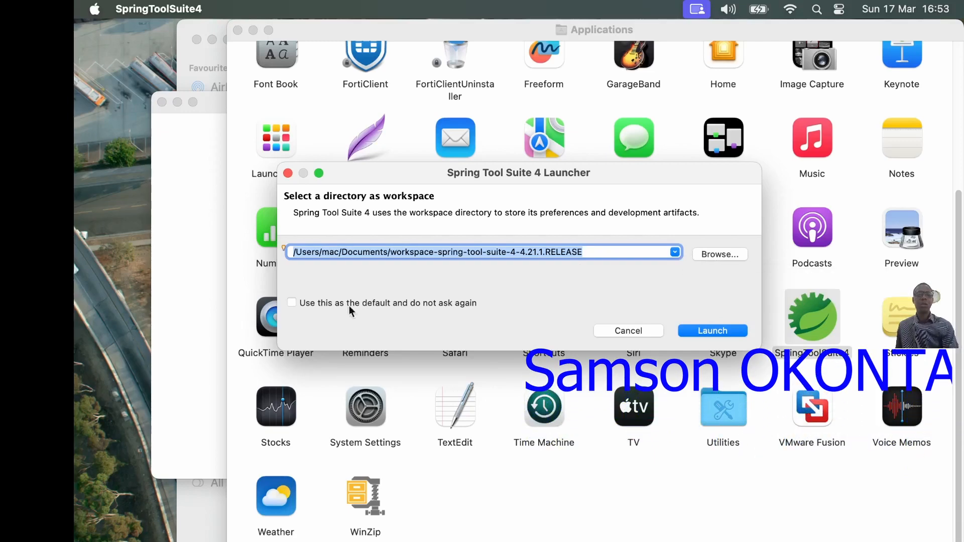
- Set Documents/stsProjects as the default workspace without asking again, and launch Spring Tool Suite 4 with it
left_click(294, 307)
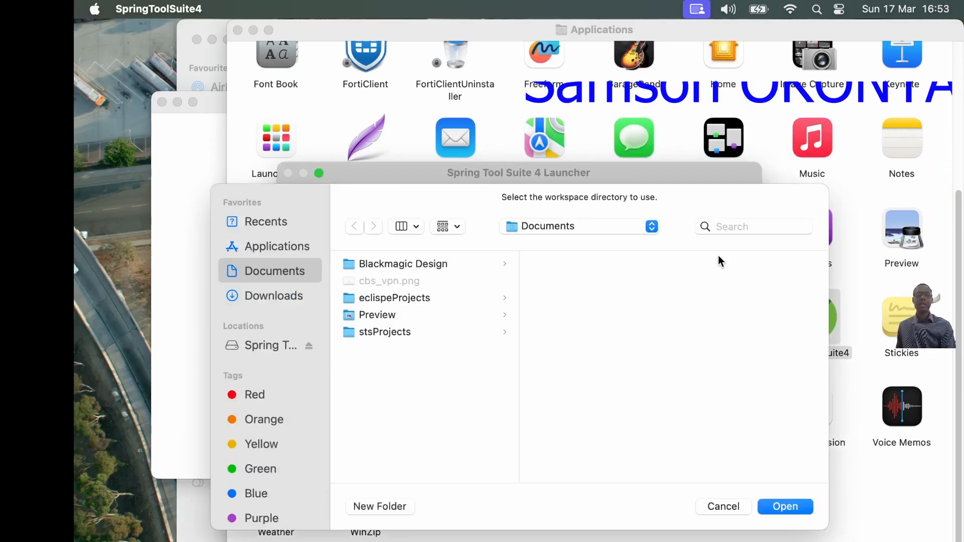
left_click(718, 256)
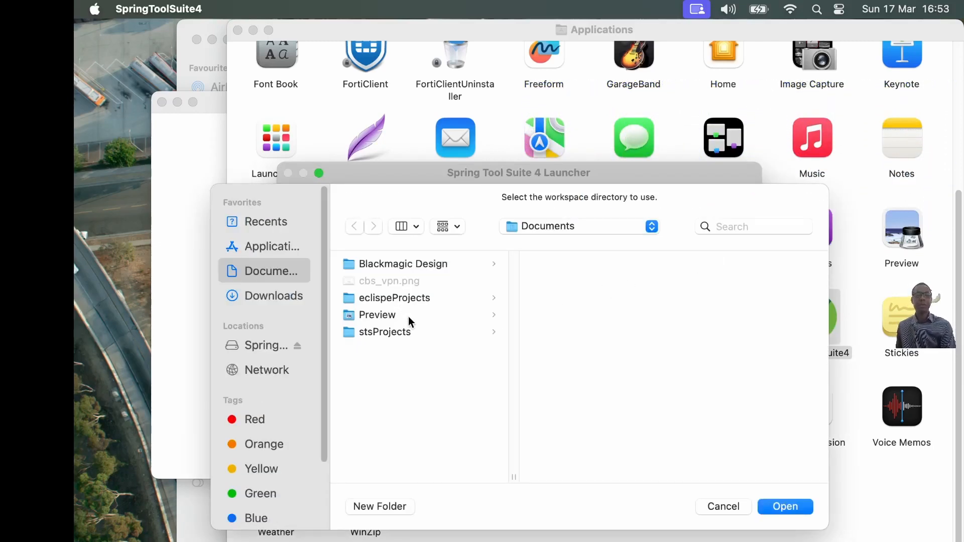
left_click(402, 333)
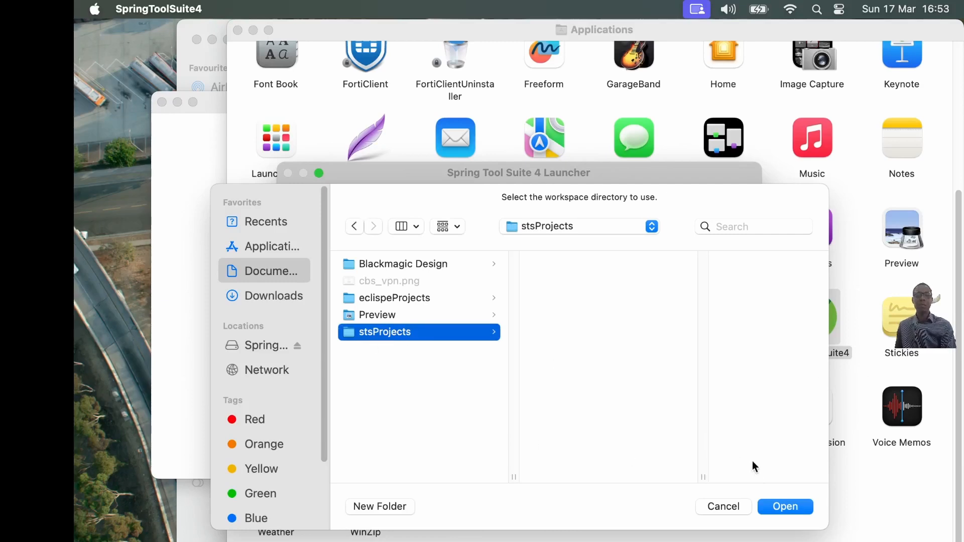
left_click(786, 507)
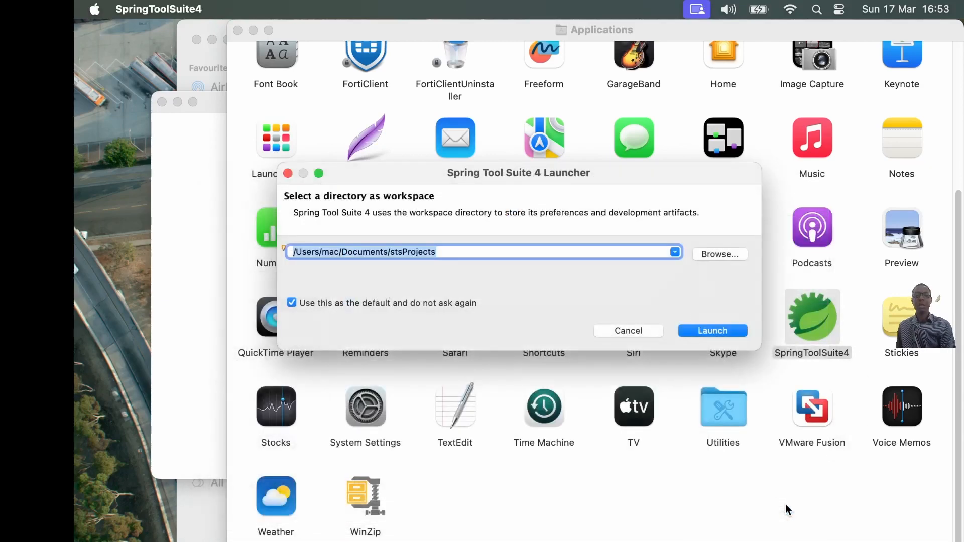
left_click(715, 330)
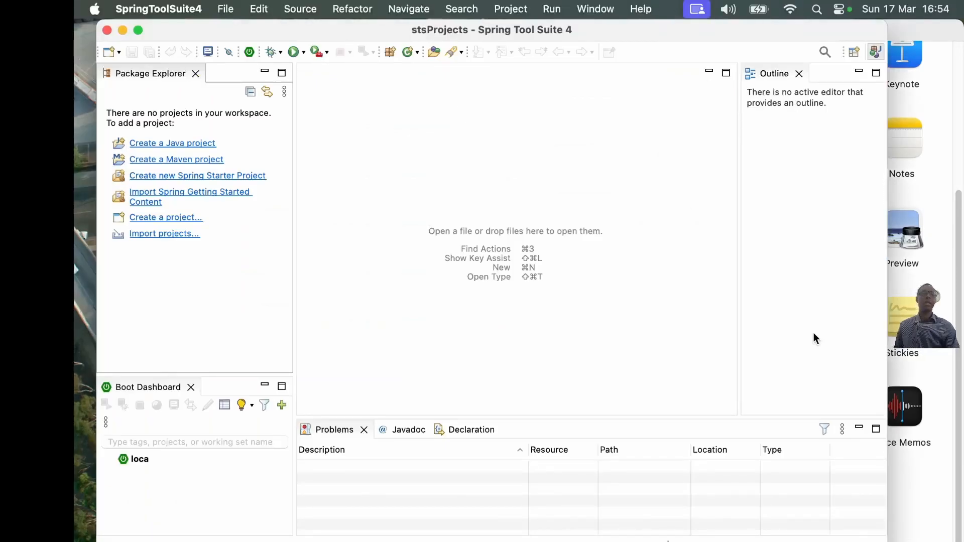
- Create a new Java project named "tutorial" with the default location, JRE and layout settings
left_click(225, 9)
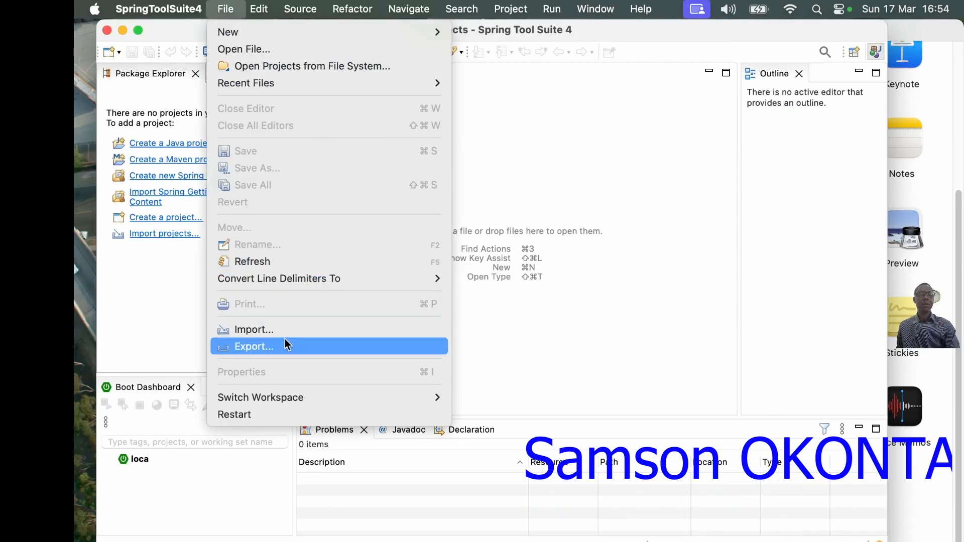
mouse_move(252, 31)
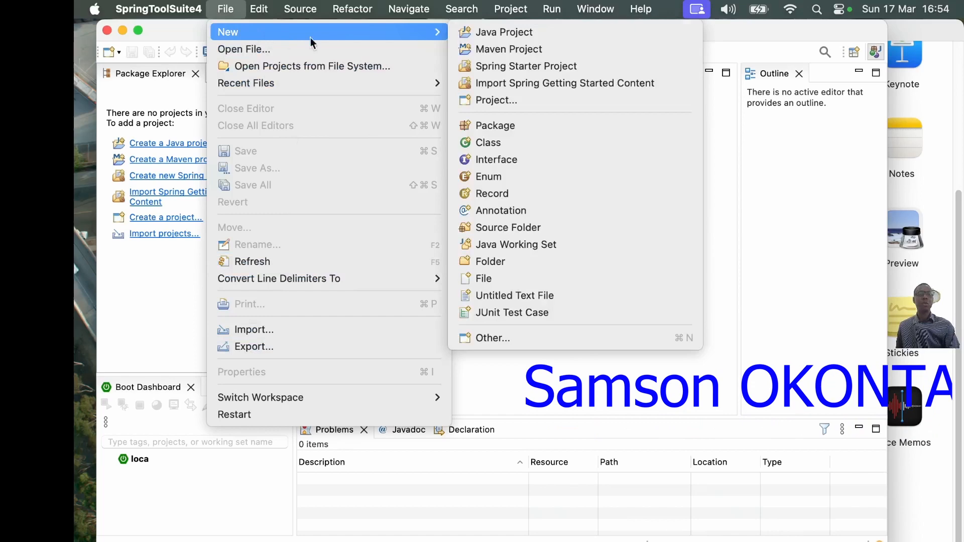
left_click(510, 34)
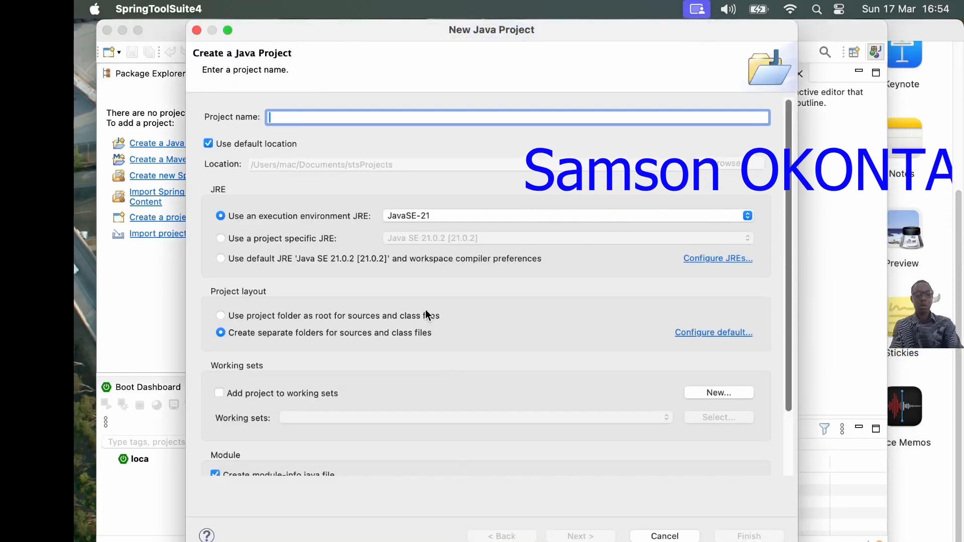
type("tutorial")
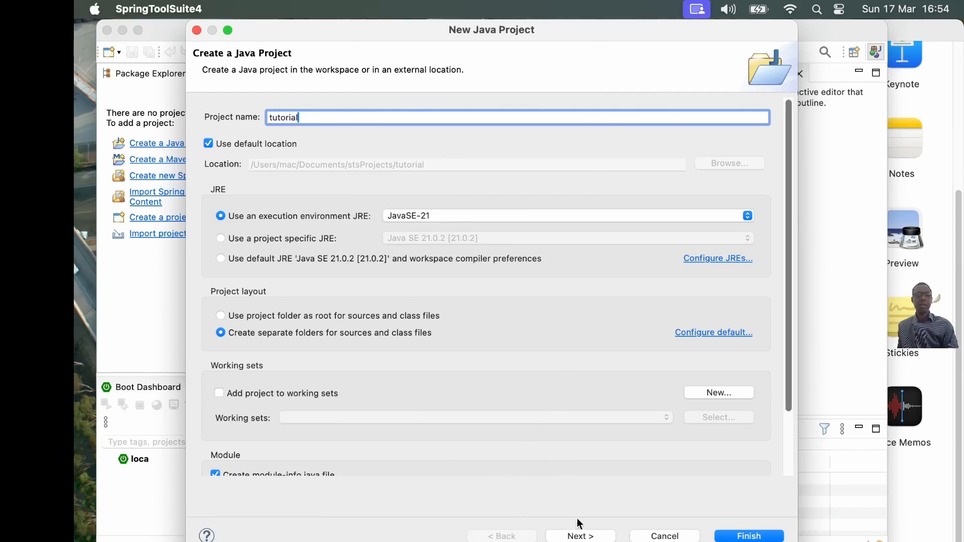
left_click(754, 536)
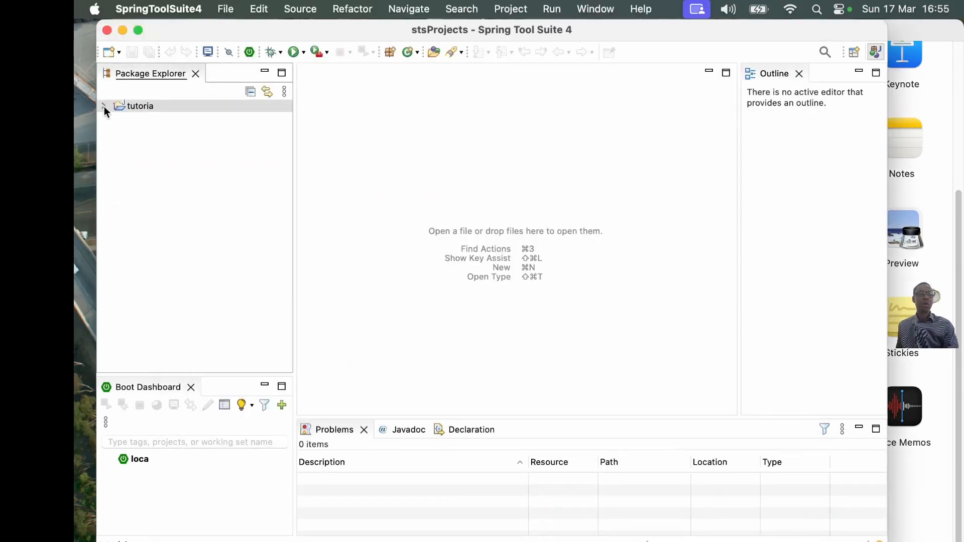
- Create a public class HelloWorld in package com.btss under the tutorial project's src folder, with a public static void main(String[] args) stub
left_click(104, 106)
left_click(145, 133)
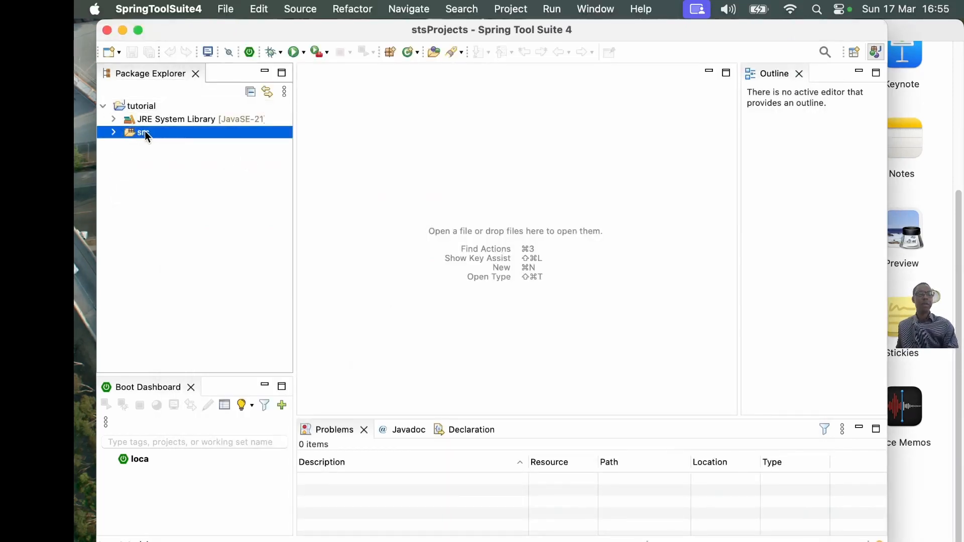
right_click(144, 132)
mouse_move(282, 63)
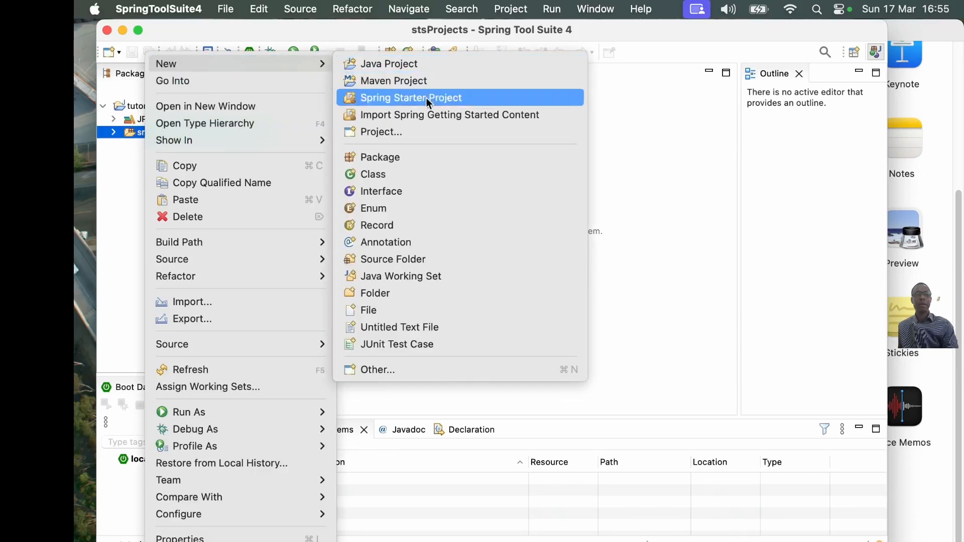
left_click(434, 174)
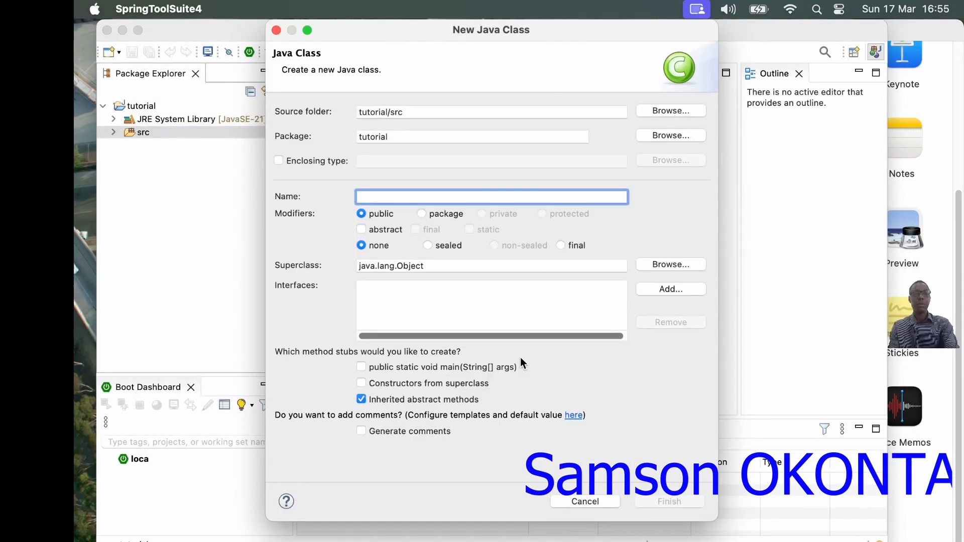
double_click(387, 136)
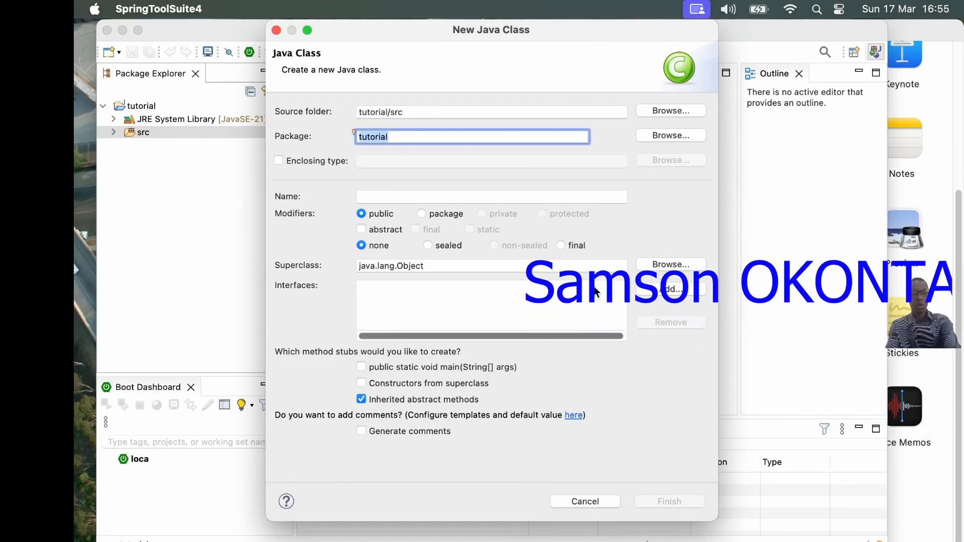
type("com.b")
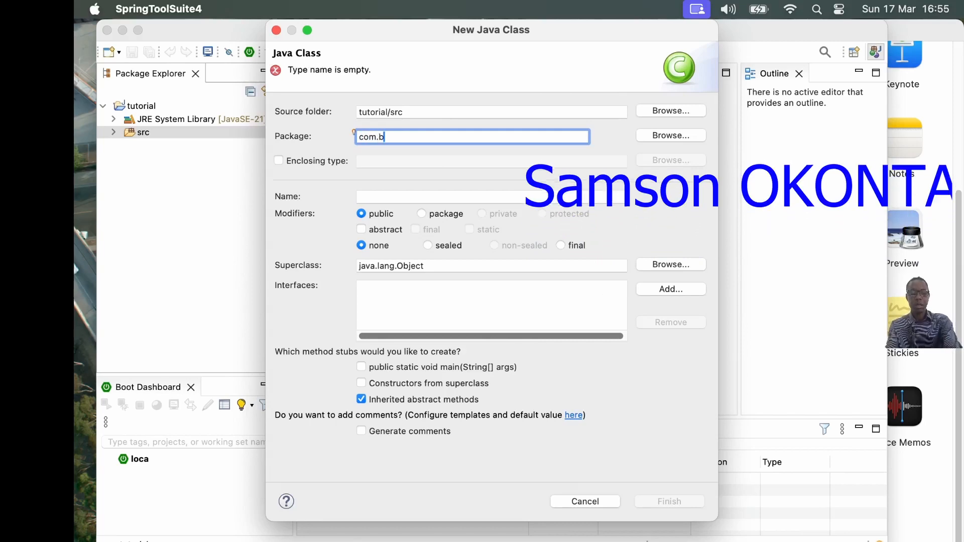
type("tss")
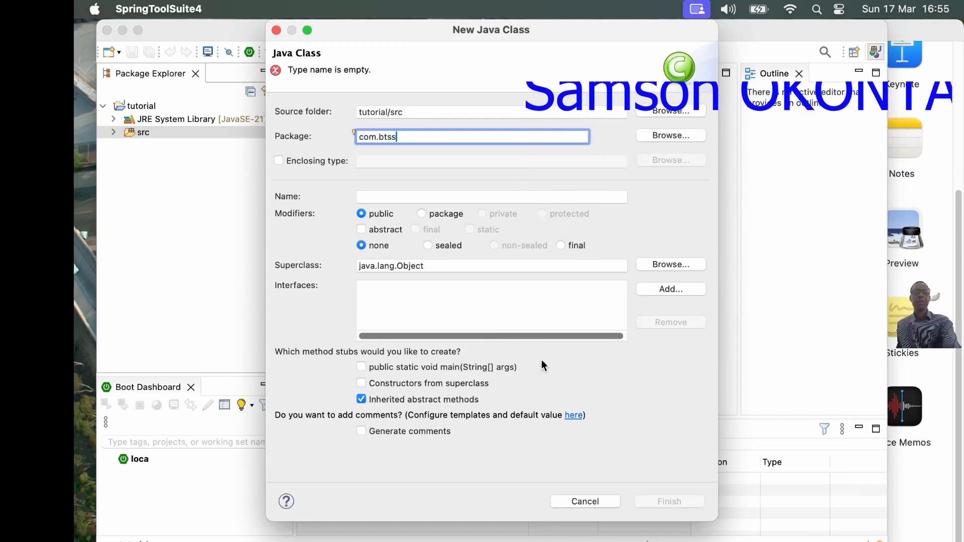
left_click(387, 196)
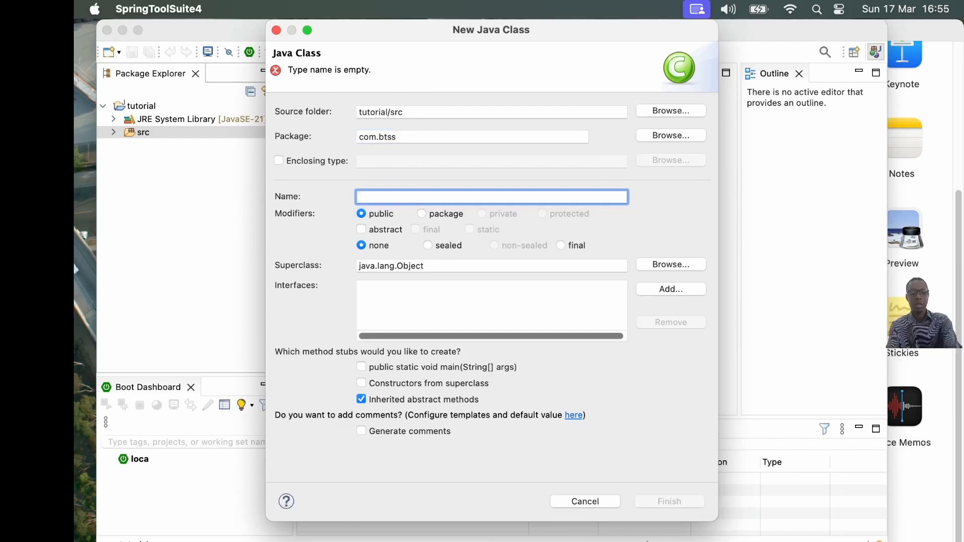
type("HelloWorld")
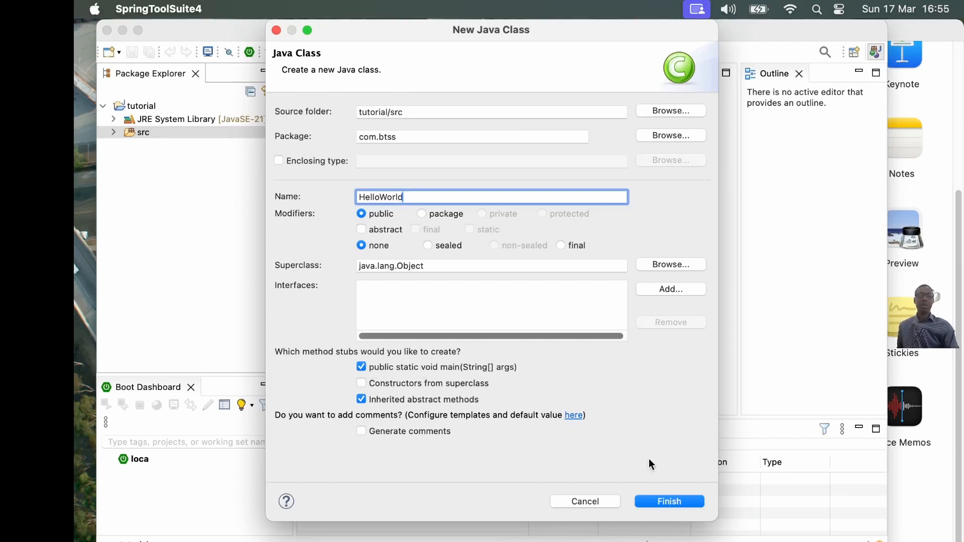
left_click(676, 500)
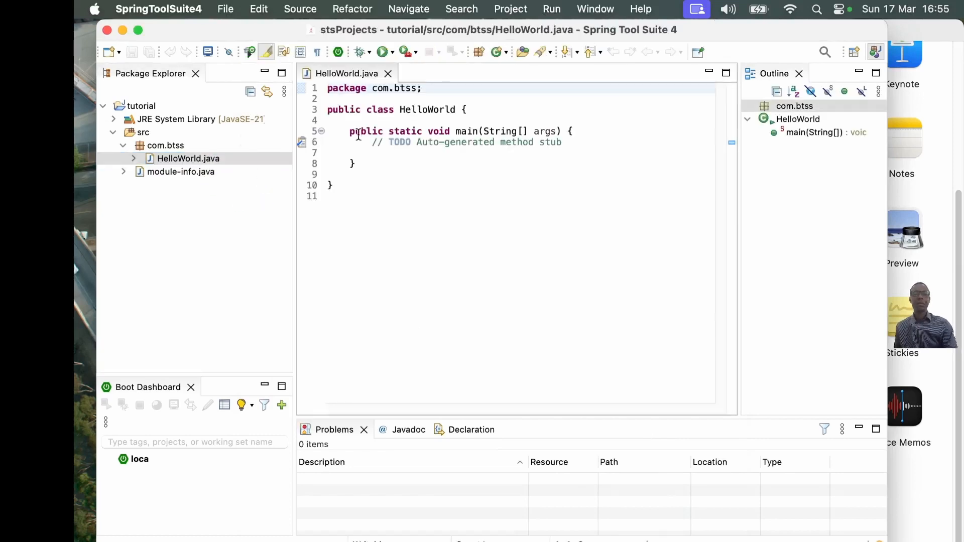
- Add an empty System.out.println(); statement on the blank line inside the main method of HelloWorld.java
left_click(352, 131)
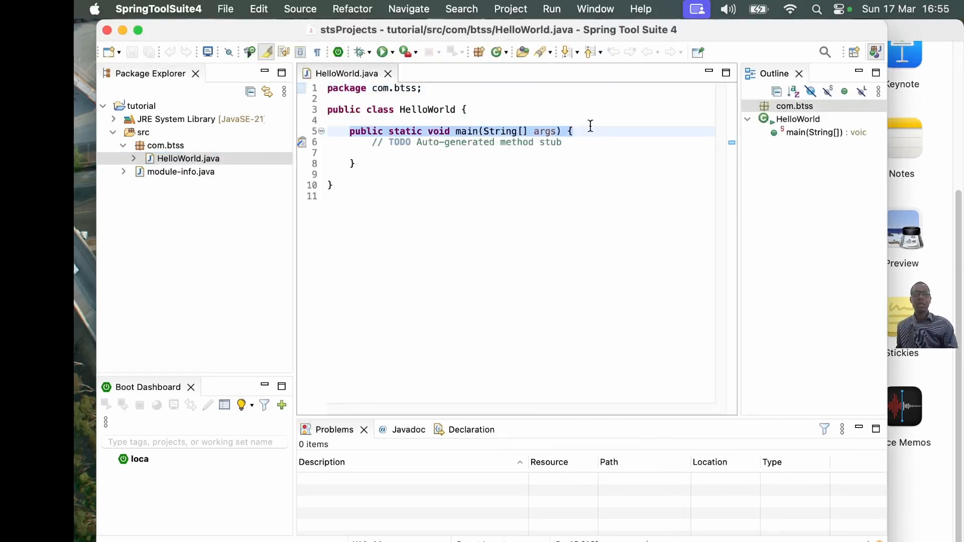
left_click_drag(348, 131, 375, 165)
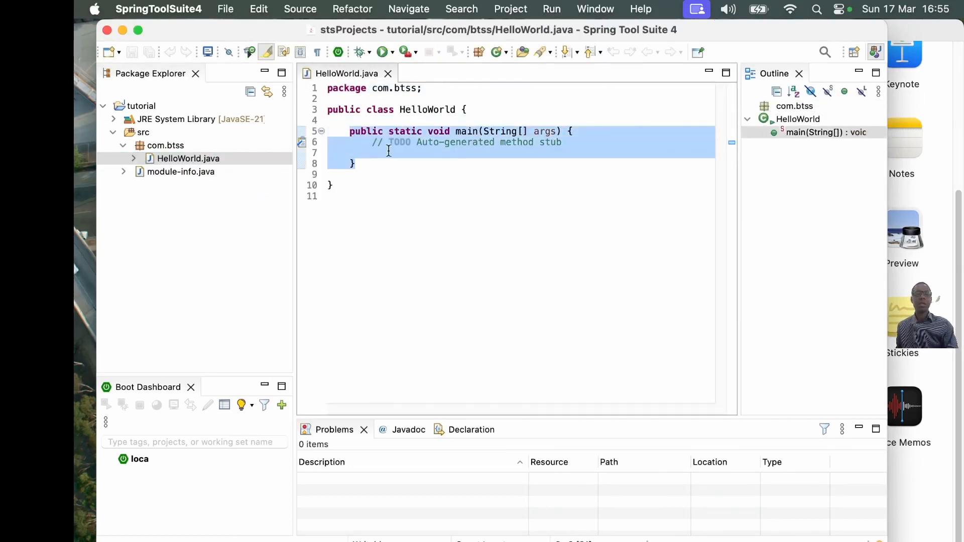
left_click(389, 151)
key("Tab")
key("Tab")
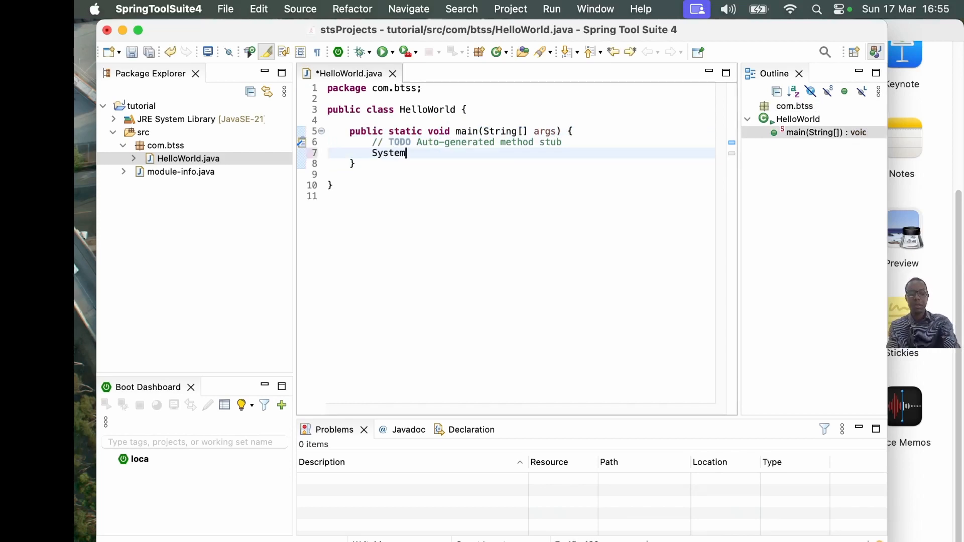
type("System.")
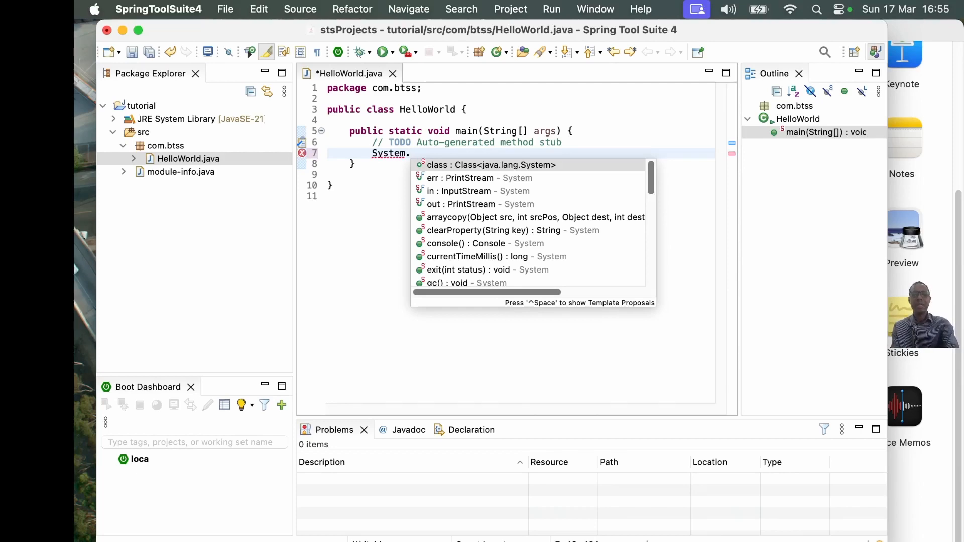
type("p")
key("BackSpace")
type("out")
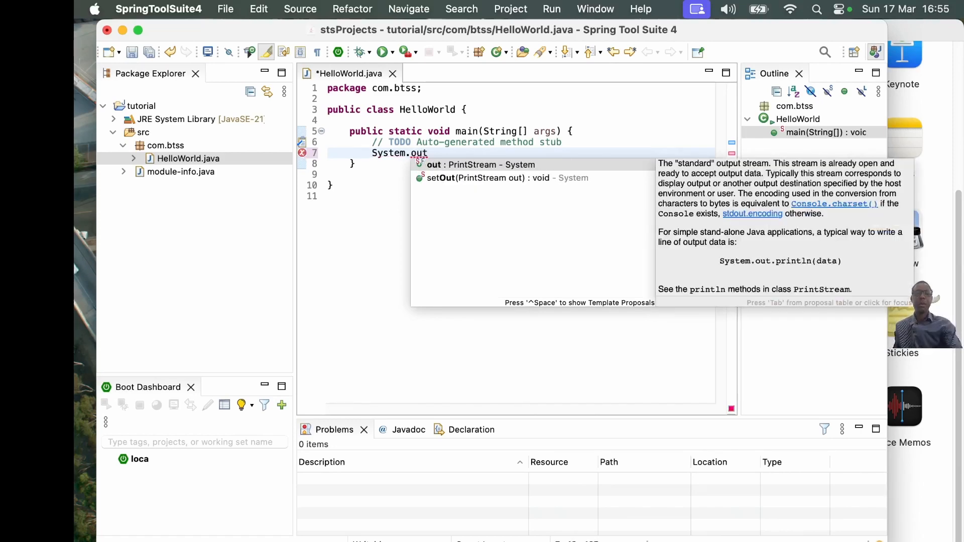
left_click(490, 168)
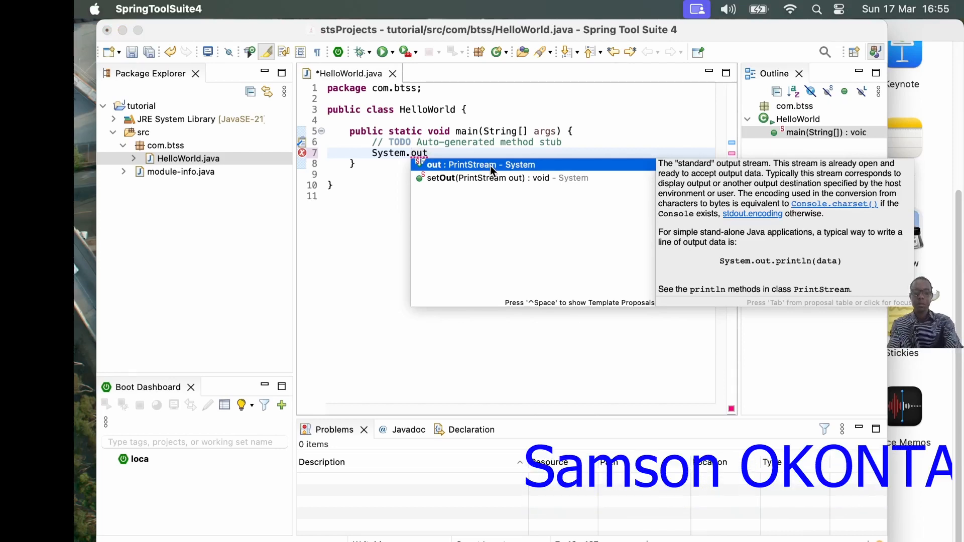
left_click(438, 155)
type(".")
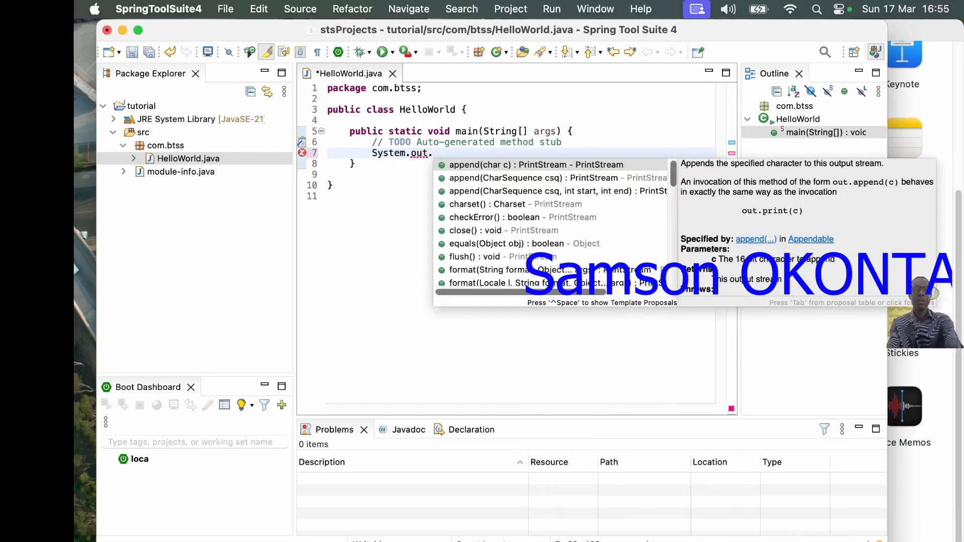
type("p")
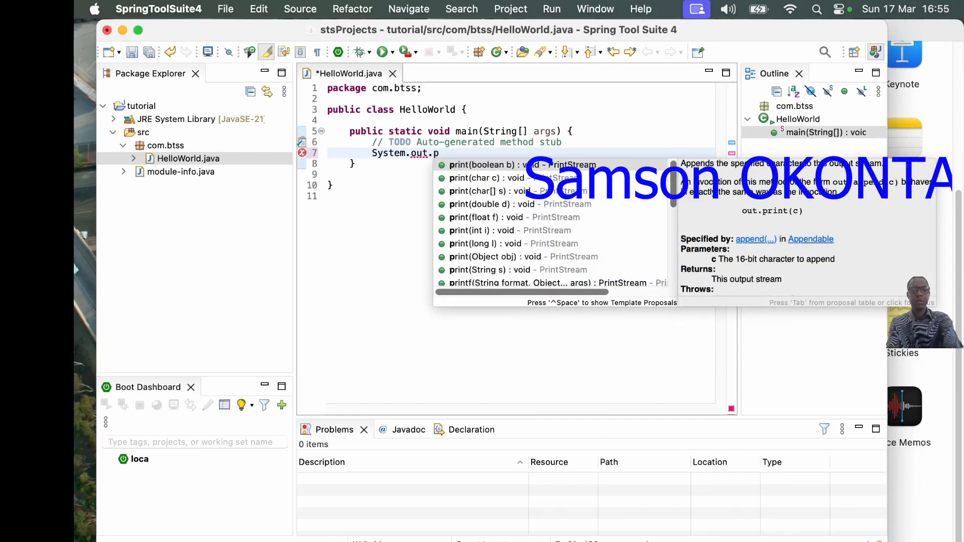
type("rintl")
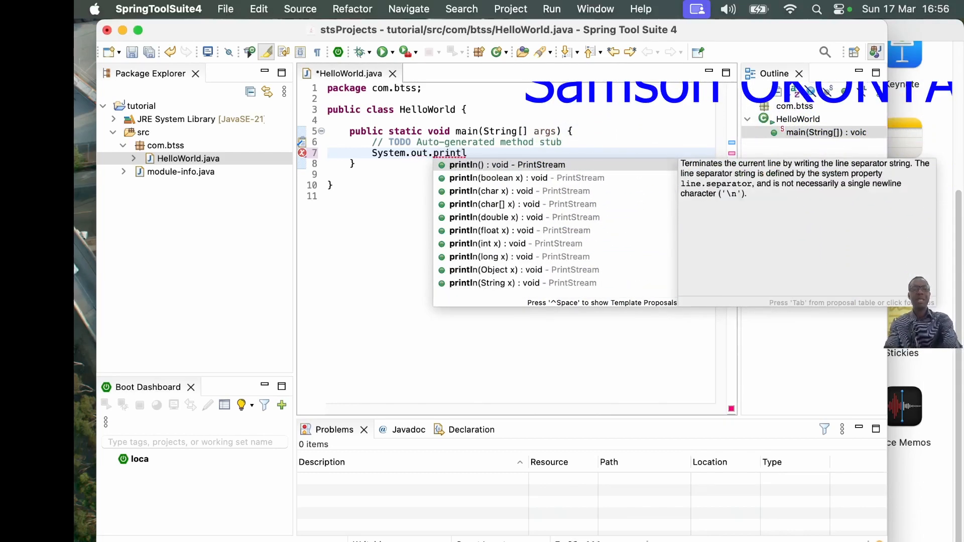
double_click(493, 164)
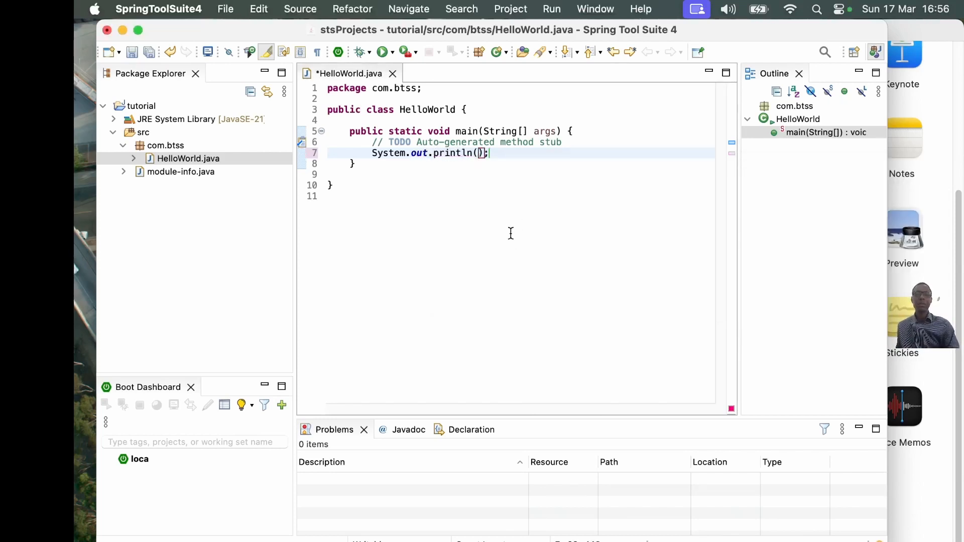
- Enter the string "Hello World" as the argument of the println call in main
type("\"")
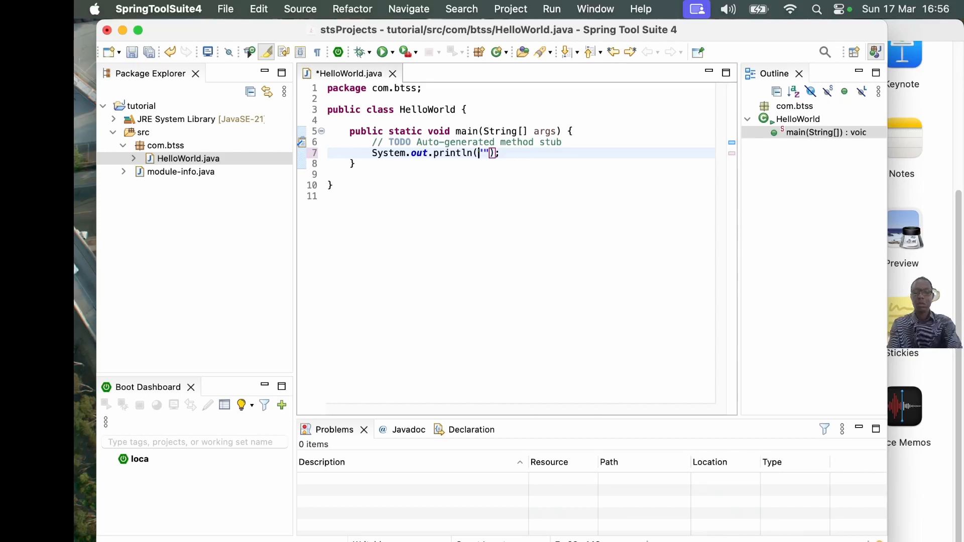
type("Hello")
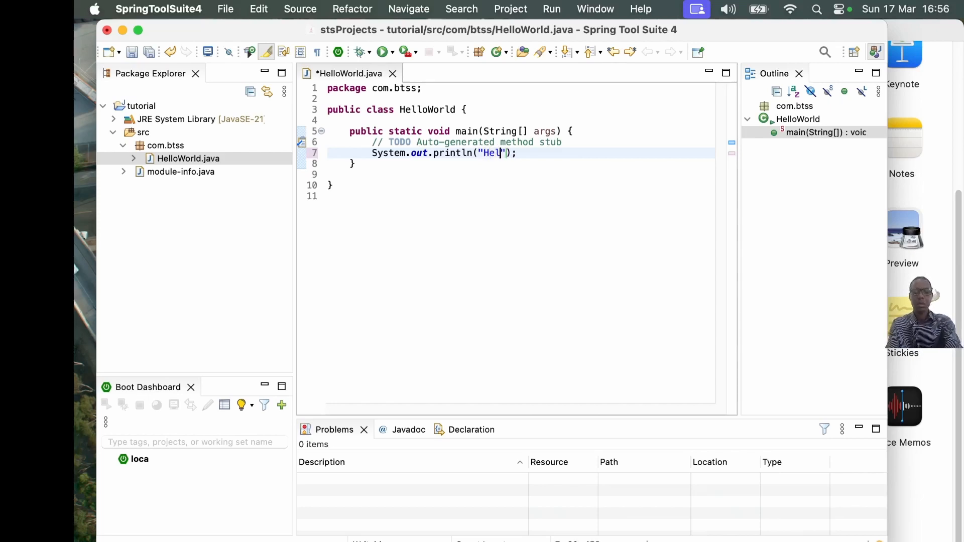
type(" World")
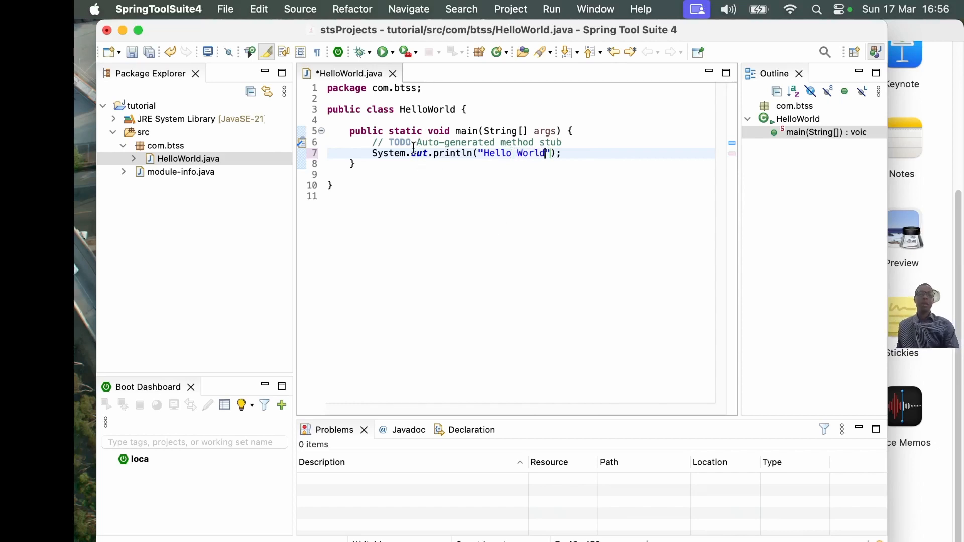
- Run HelloWorld.java as a Java Application, saving the file before launch
right_click(414, 243)
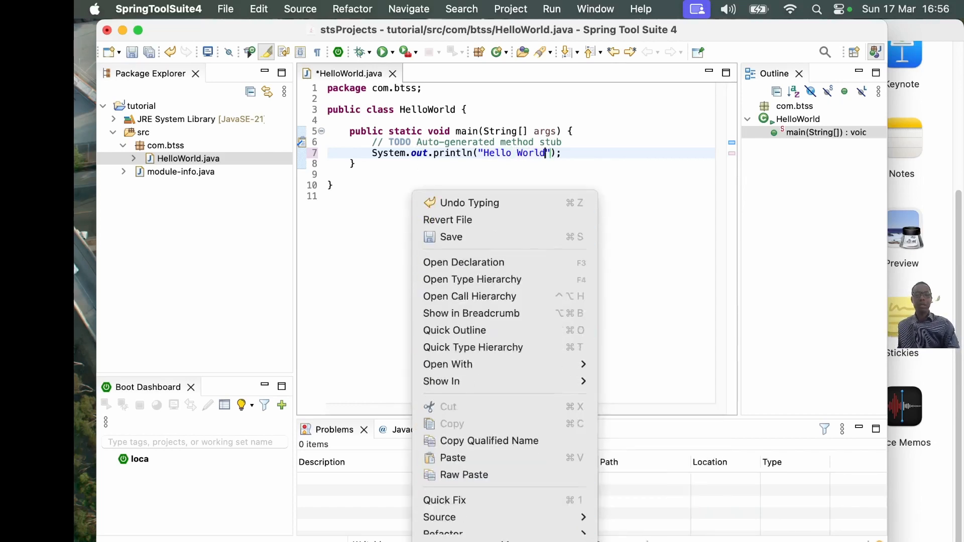
mouse_move(502, 465)
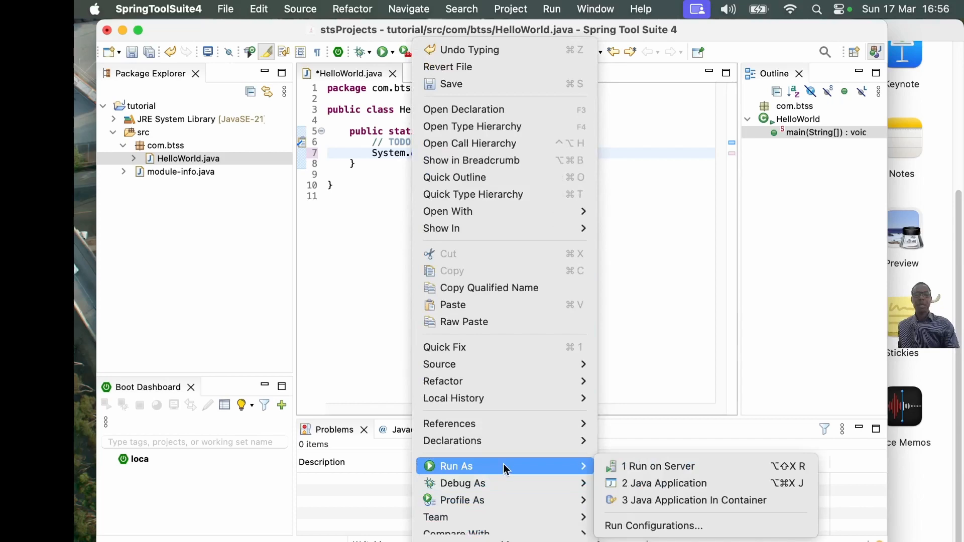
left_click(658, 486)
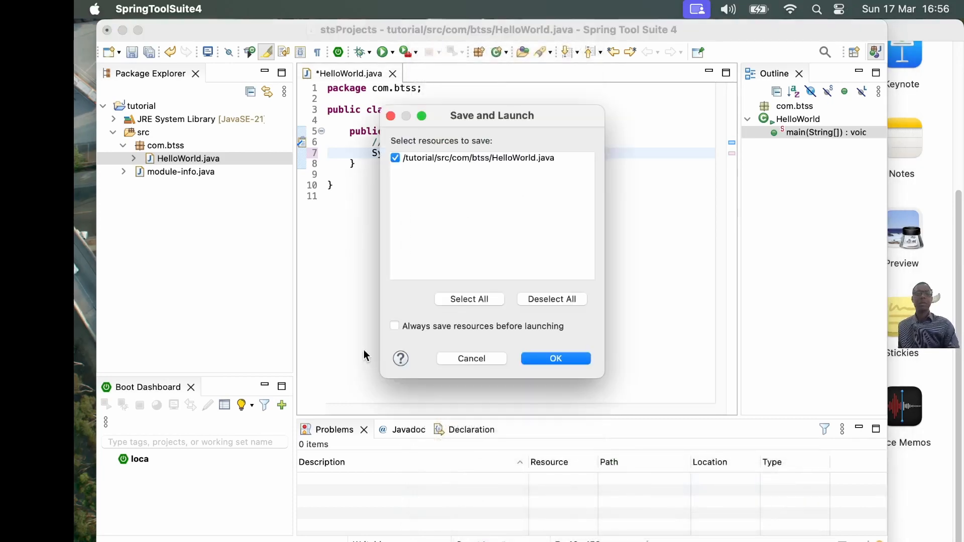
left_click(540, 359)
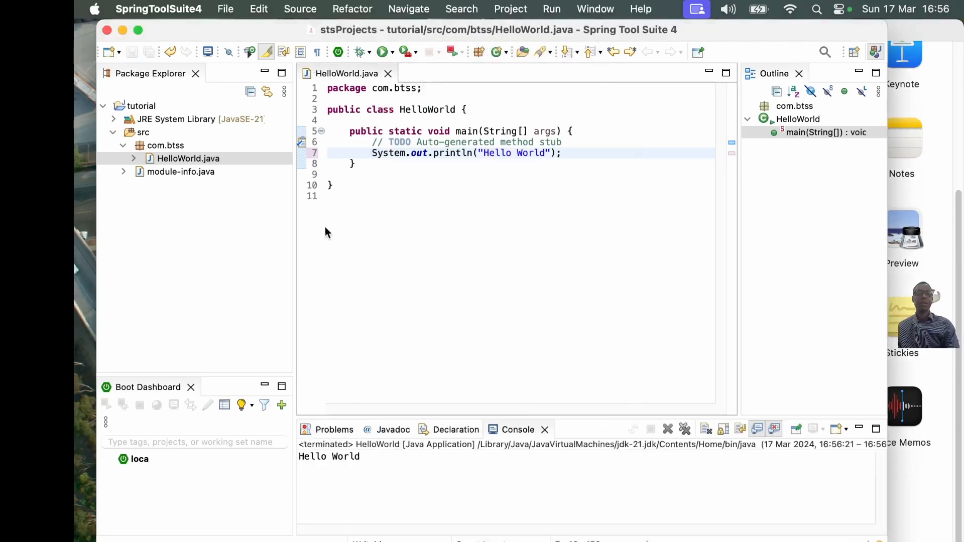
- Replace "World" in the println string with a person's first name, save and rerun HelloWorld, and highlight the greeting in the console output
double_click(534, 157)
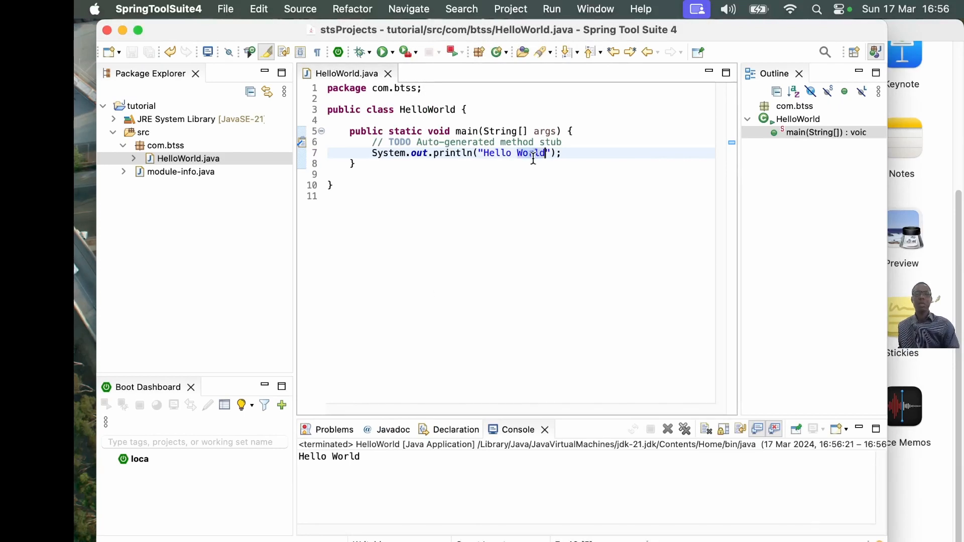
type("Samson")
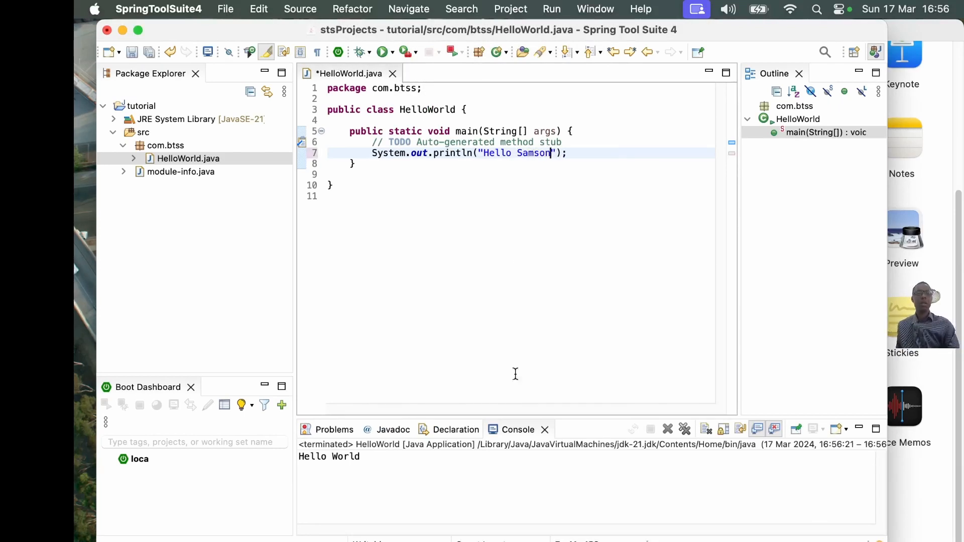
left_click(383, 53)
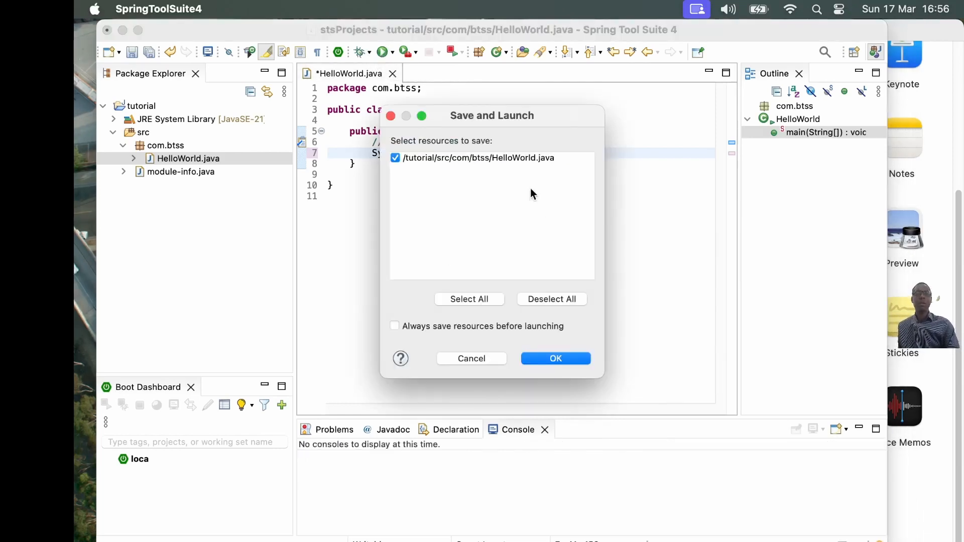
left_click(550, 359)
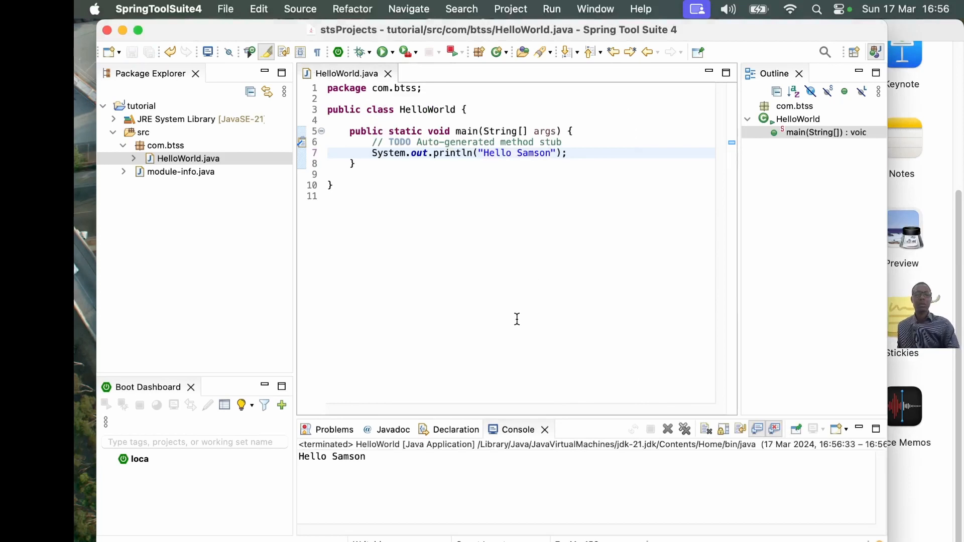
left_click_drag(371, 456, 299, 457)
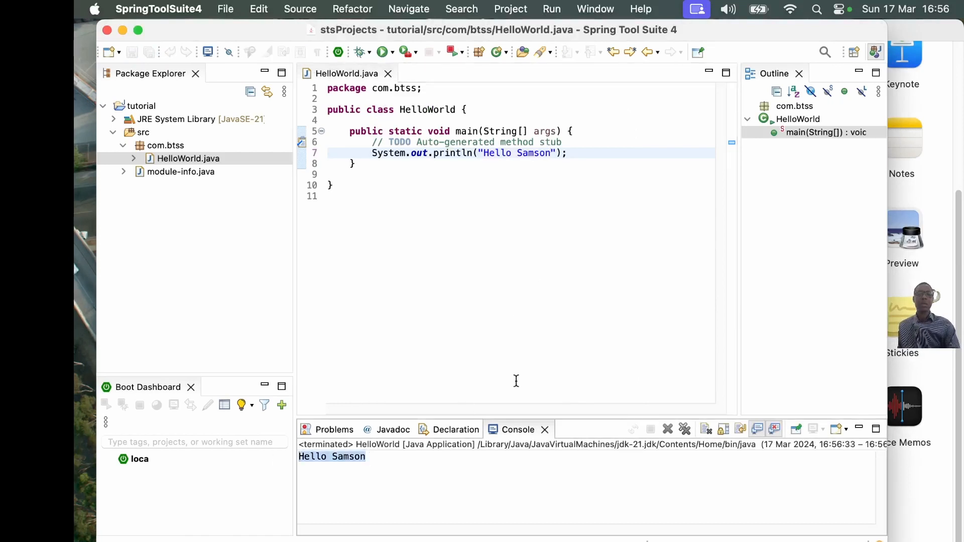